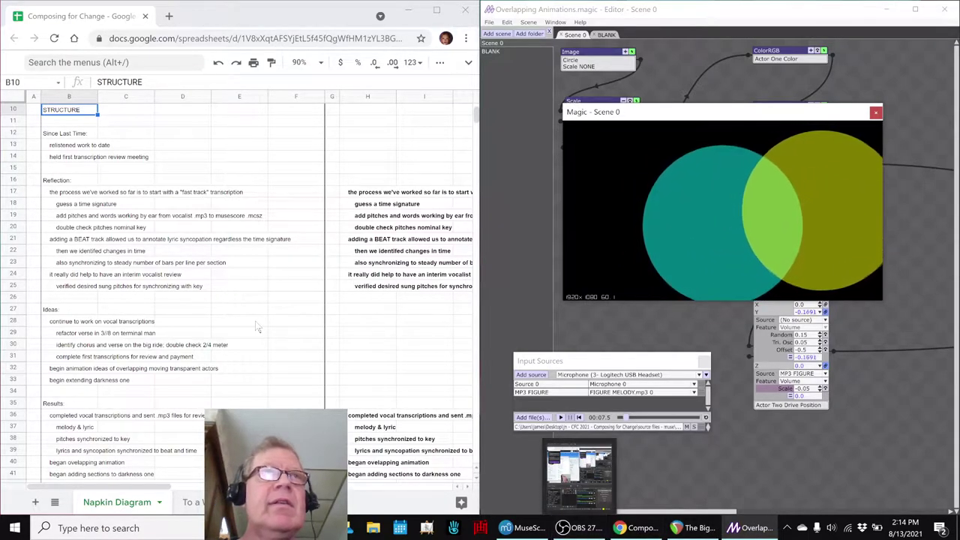
# - Check the OBS stream info, review column H's Reflection notes, then bring up The Big Ride in REAPER
pyautogui.click(580, 529)
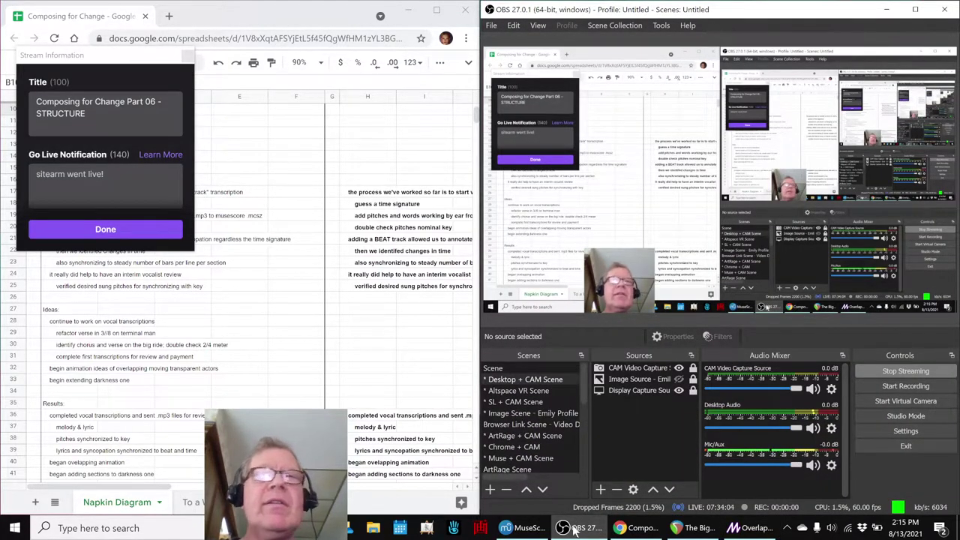
pyautogui.click(570, 529)
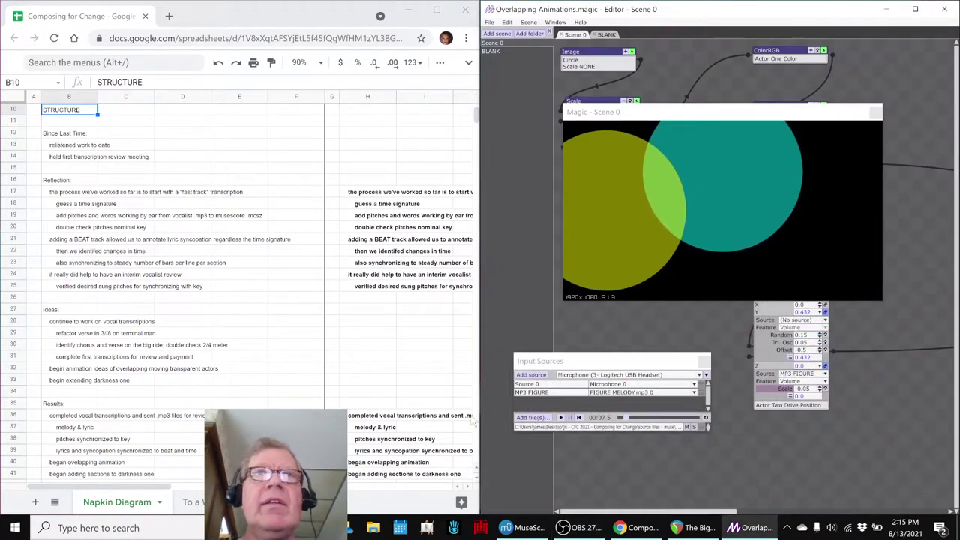
pyautogui.click(360, 184)
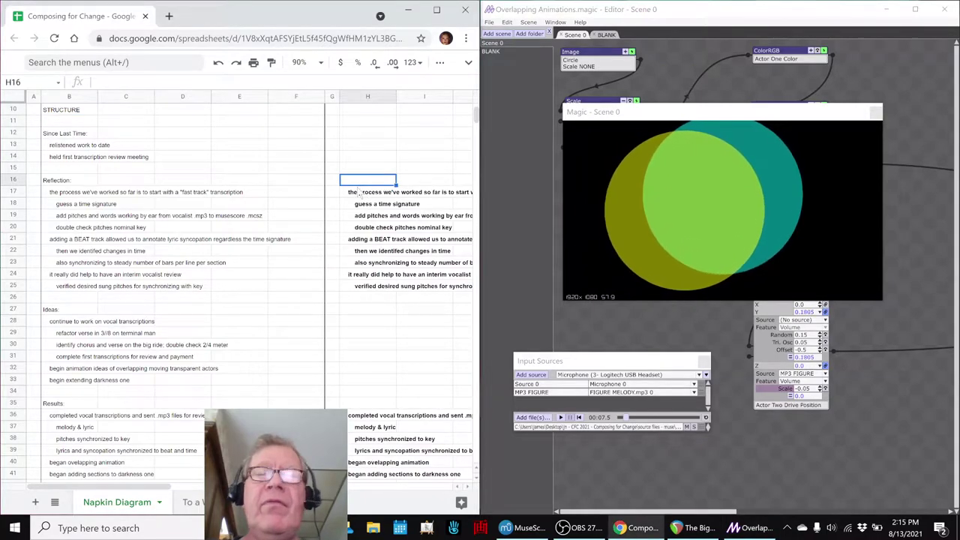
pyautogui.click(359, 194)
pyautogui.press('Right')
pyautogui.press('Right')
pyautogui.press('Right')
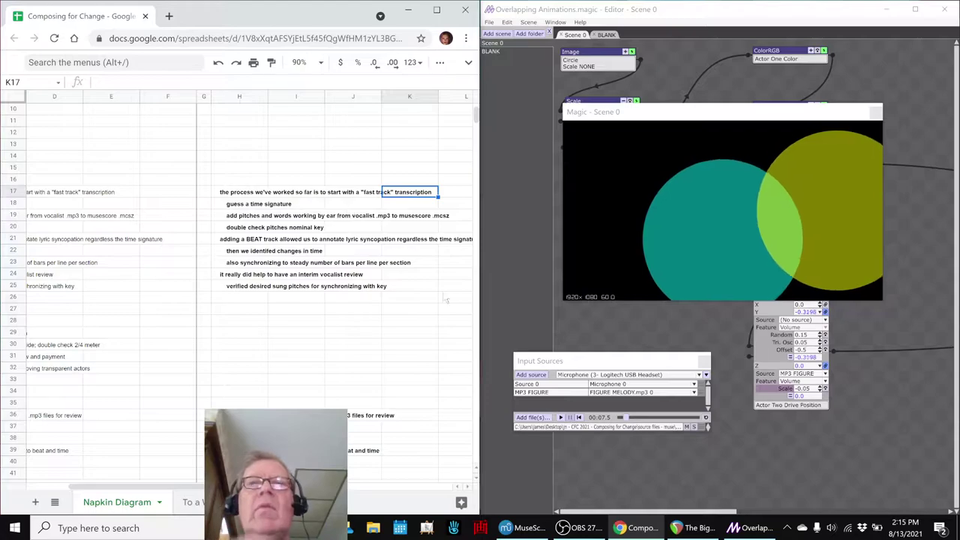
pyautogui.click(681, 533)
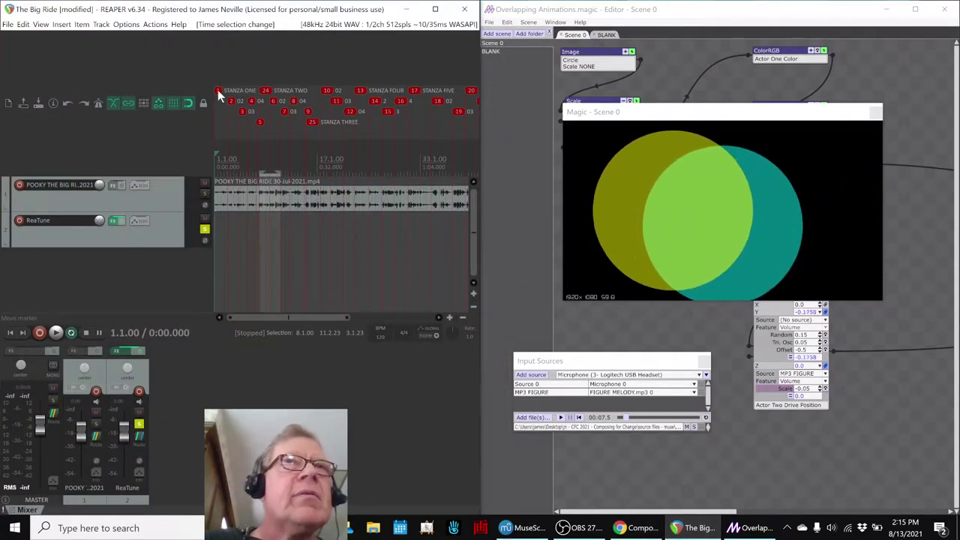
# - Play and stop The Big Ride recording in REAPER
pyautogui.press('space')
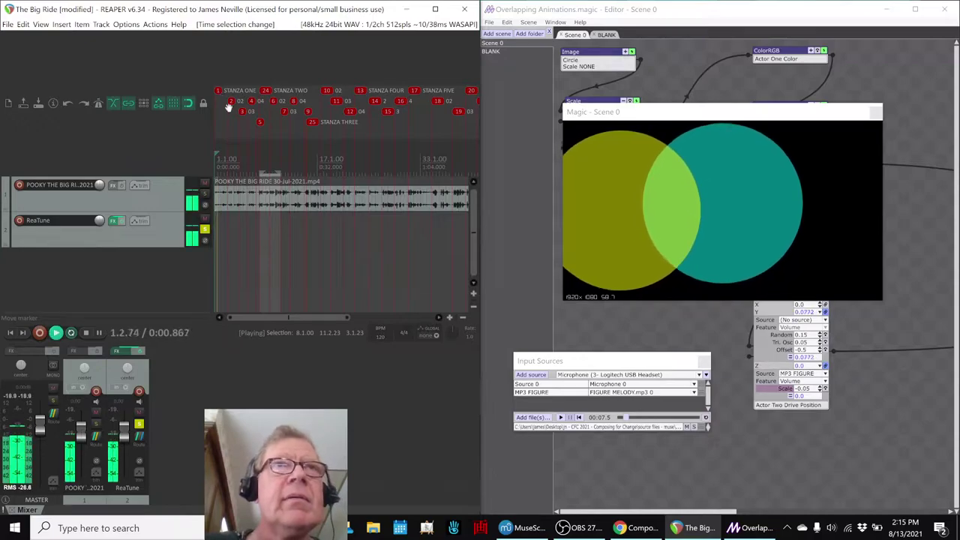
pyautogui.moveTo(530, 530)
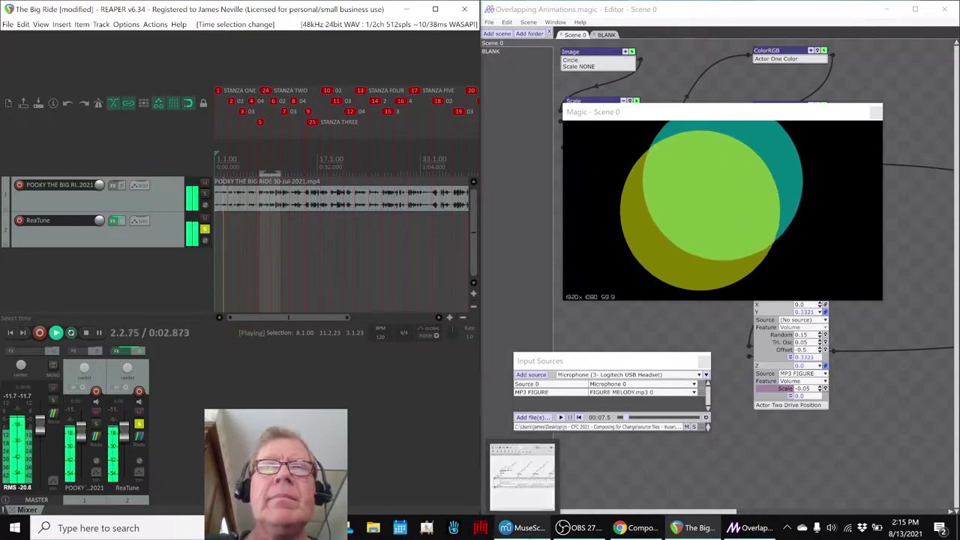
pyautogui.press('space')
# - Play The Big Ride transcription in MuseScore from measure 1 of Line 1, then stop it
pyautogui.click(533, 527)
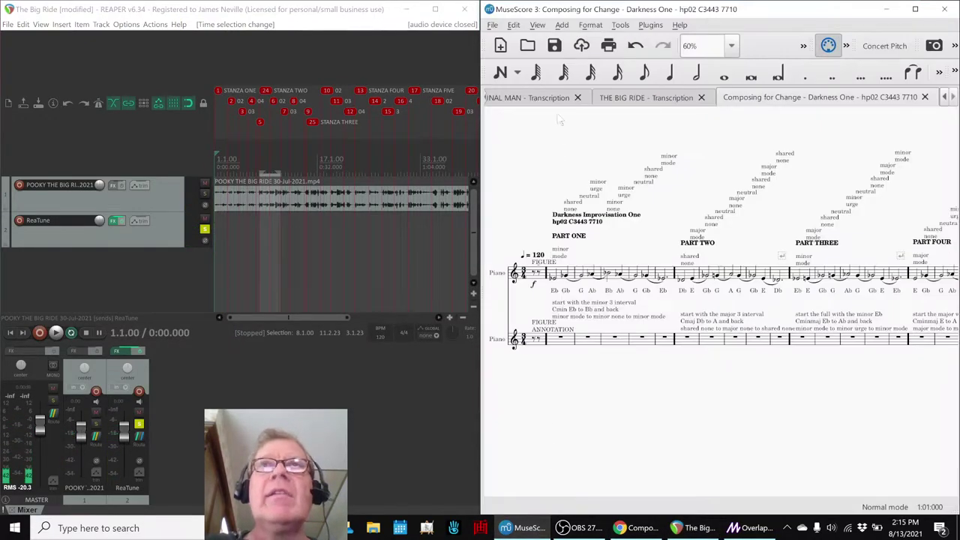
pyautogui.click(615, 96)
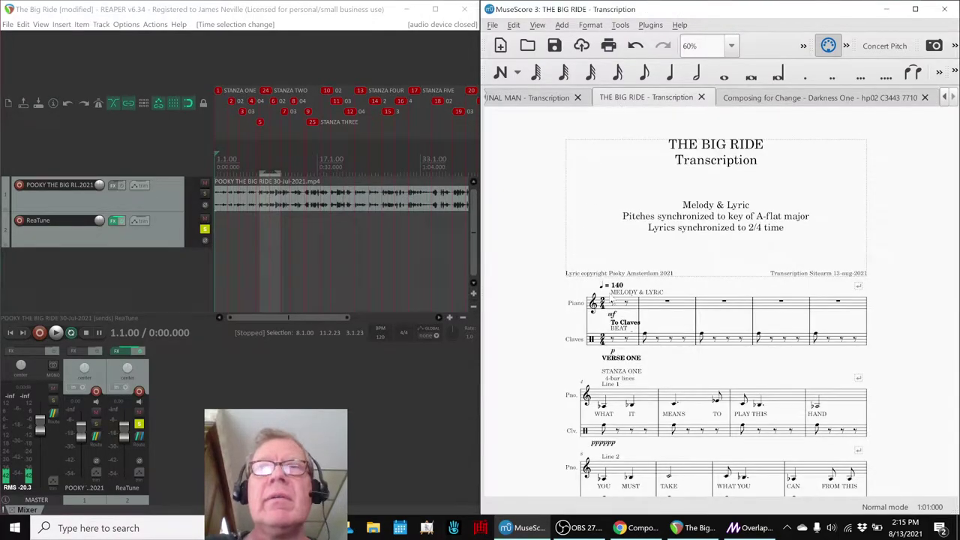
pyautogui.click(624, 399)
pyautogui.press('space')
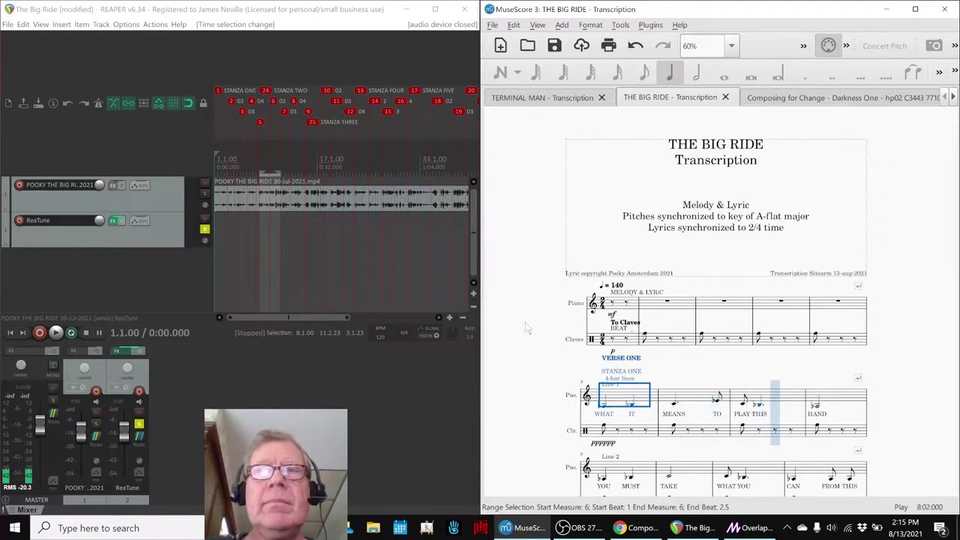
pyautogui.press('Escape')
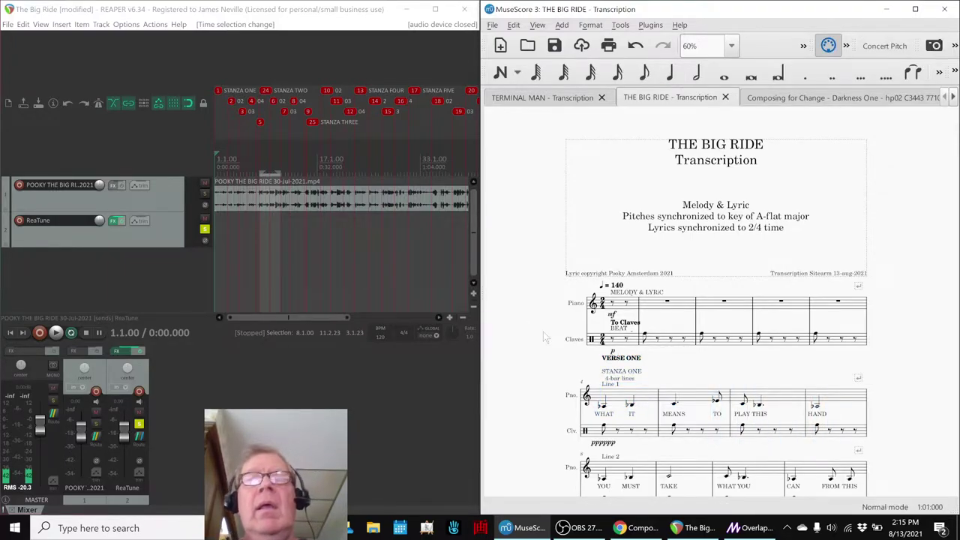
pyautogui.click(577, 528)
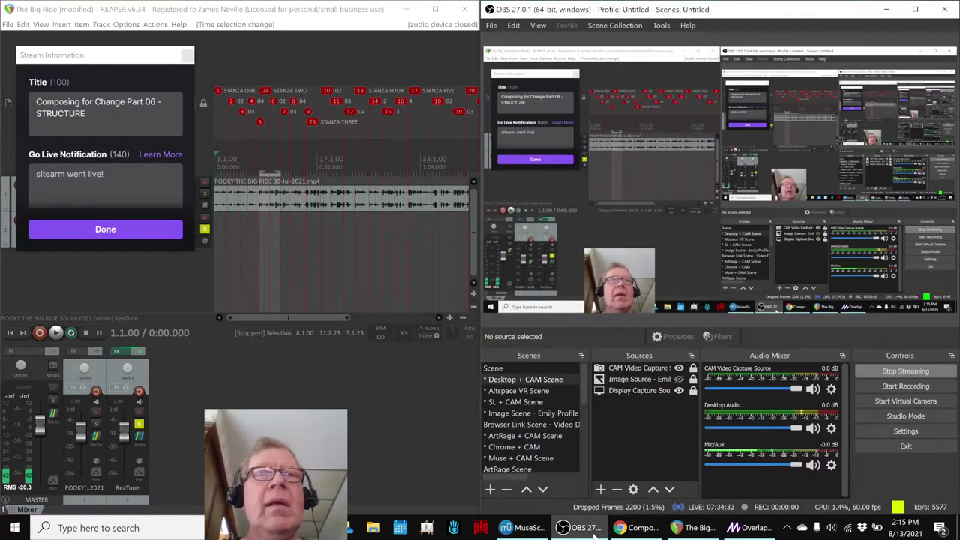
pyautogui.click(586, 529)
# - Review the Reflection notes in H17 and H19, glancing at REAPER's The Big Ride project
pyautogui.click(627, 530)
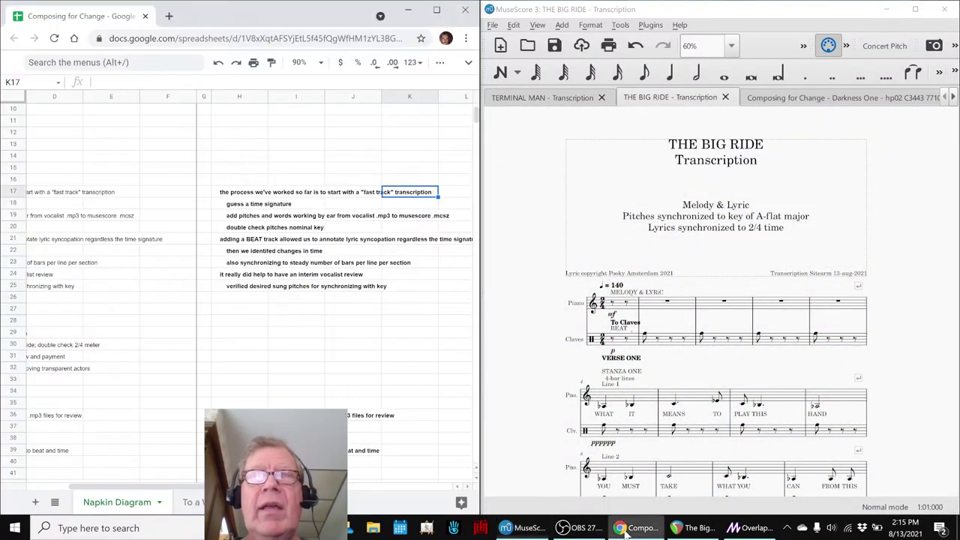
pyautogui.click(243, 195)
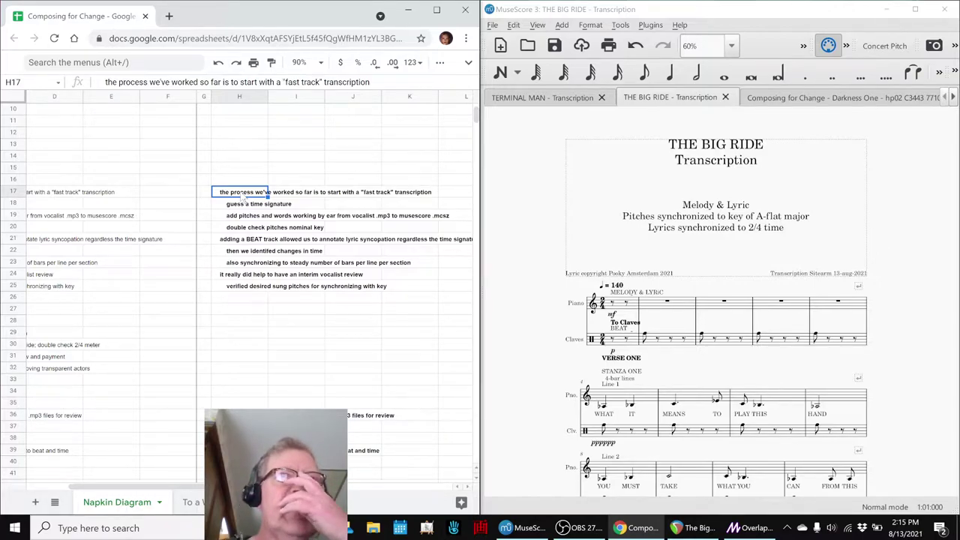
pyautogui.press('Down')
pyautogui.press('Down')
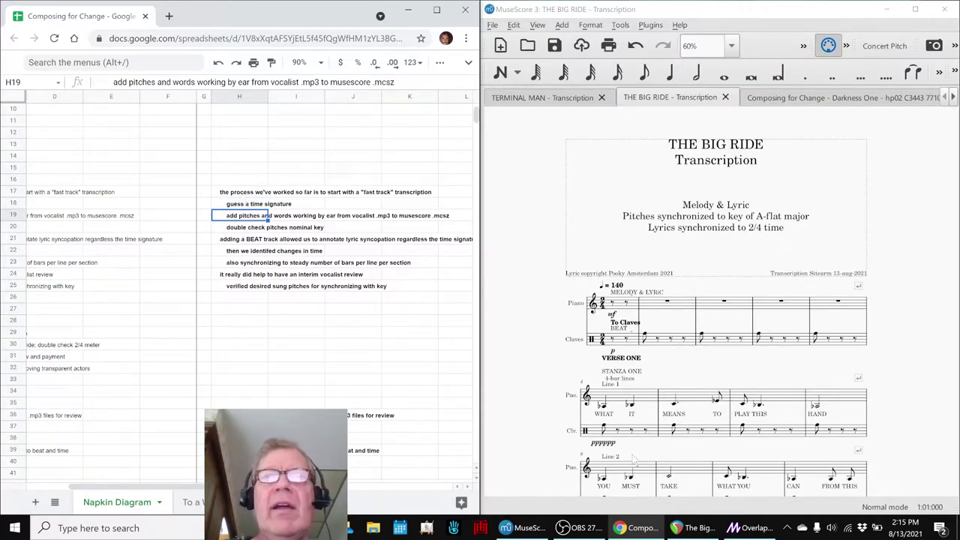
pyautogui.click(690, 528)
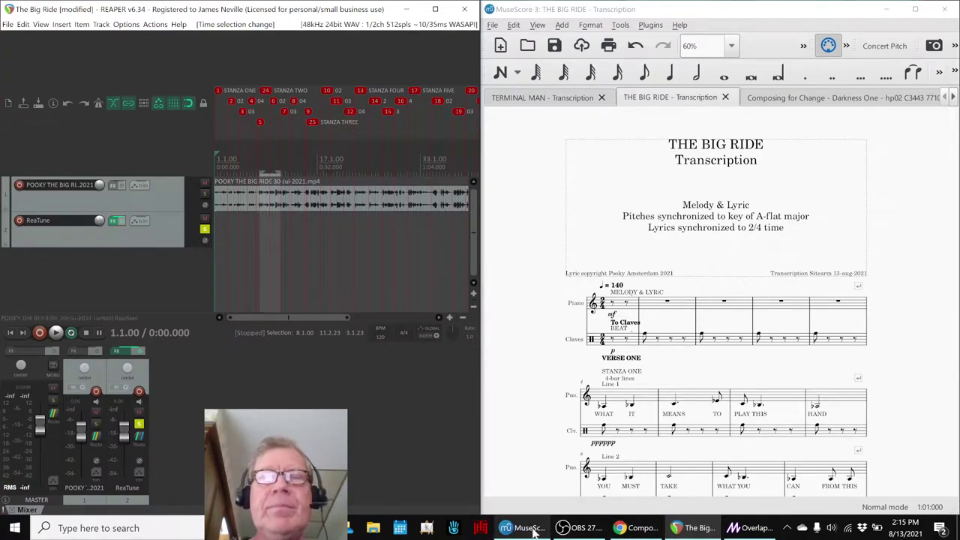
pyautogui.click(633, 528)
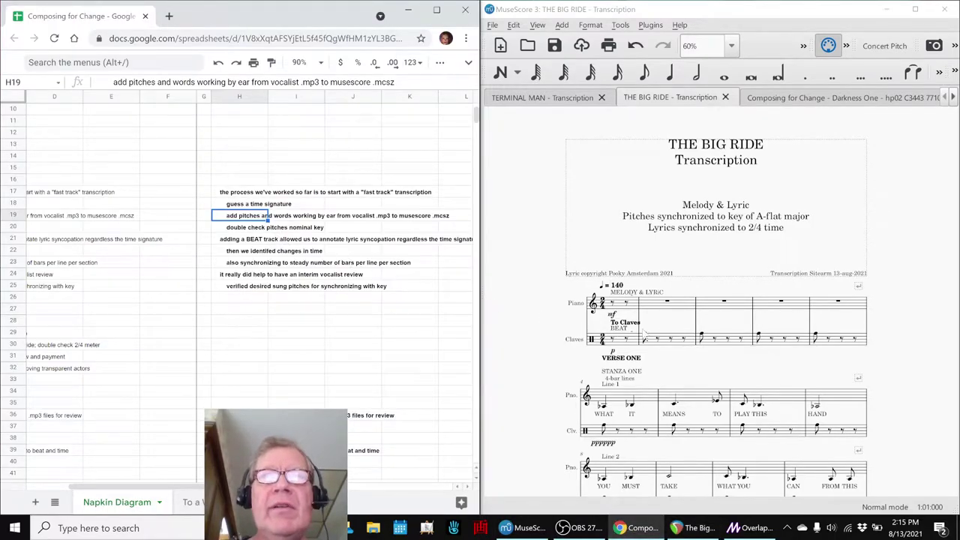
# - Play and stop The Big Ride score from its opening measure, then select note H23
pyautogui.click(650, 307)
pyautogui.press('space')
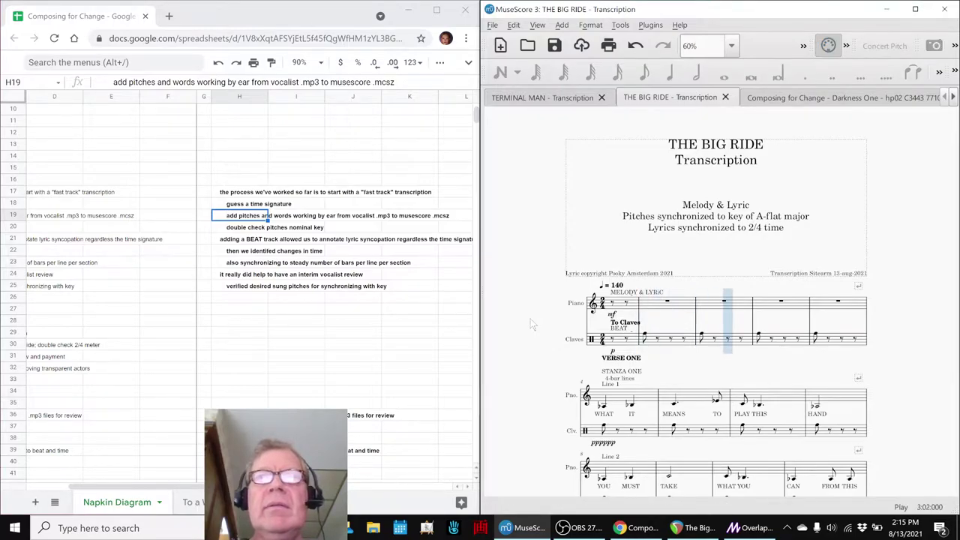
pyautogui.press('space')
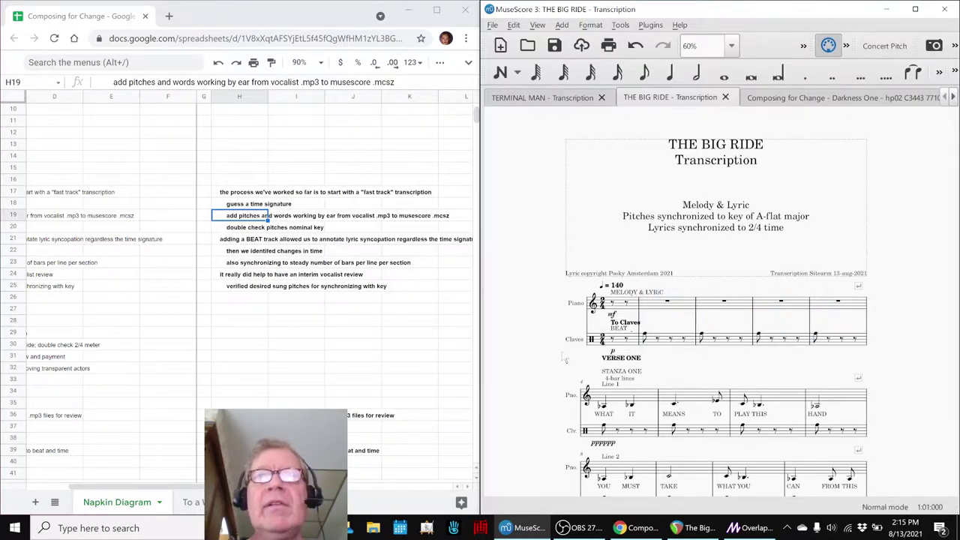
pyautogui.scroll(-2, 605, 405)
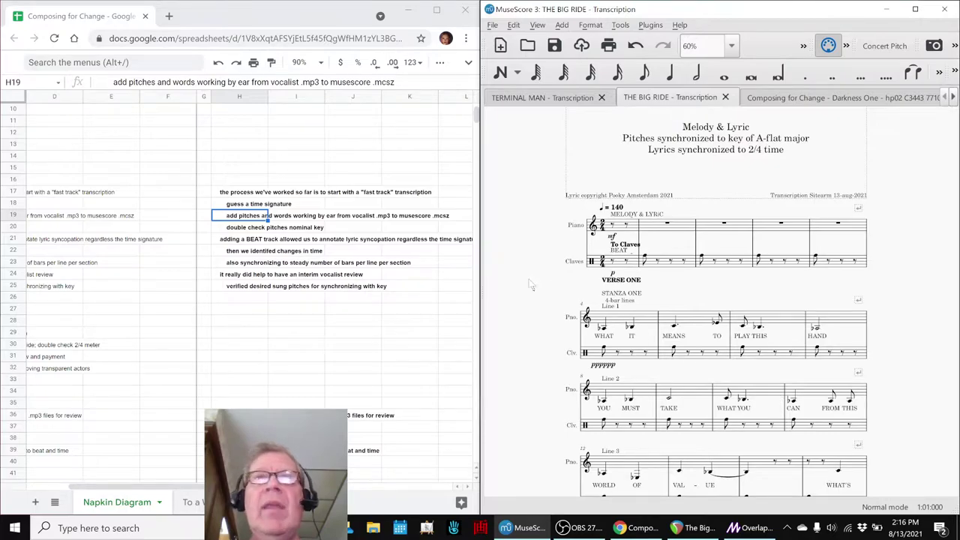
pyautogui.click(266, 264)
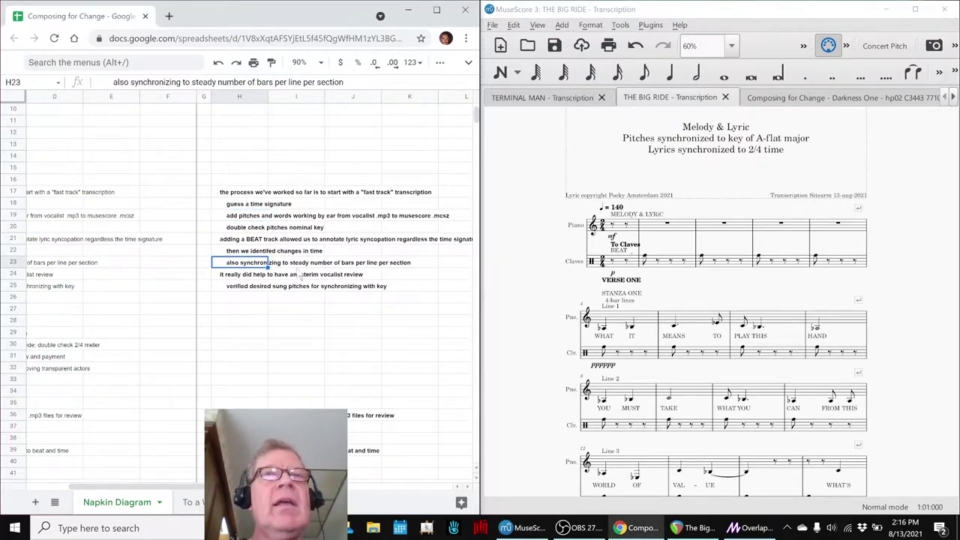
# - Scroll through The Big Ride score to its last chorus, then switch to TERMINAL MAN - Transcription
pyautogui.scroll(-5, 577, 346)
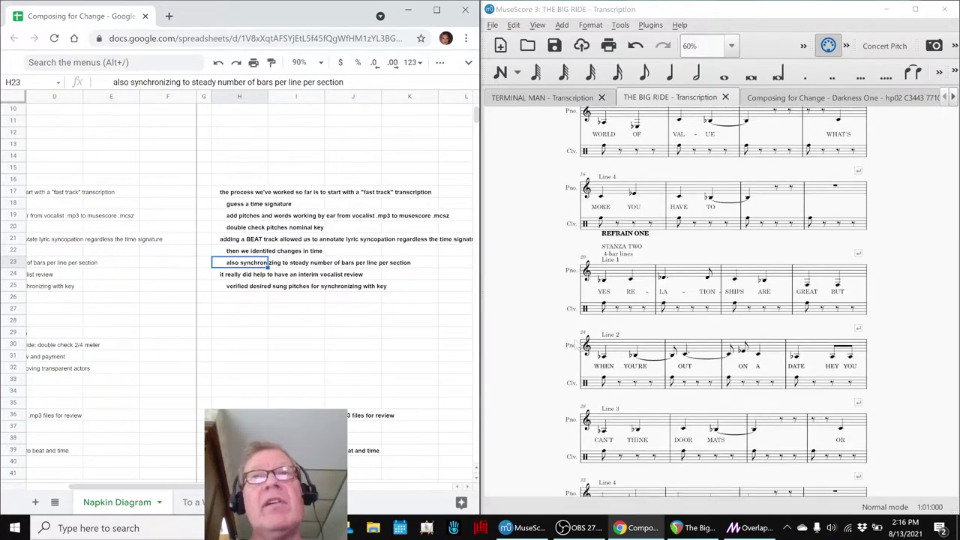
pyautogui.scroll(-8, 576, 346)
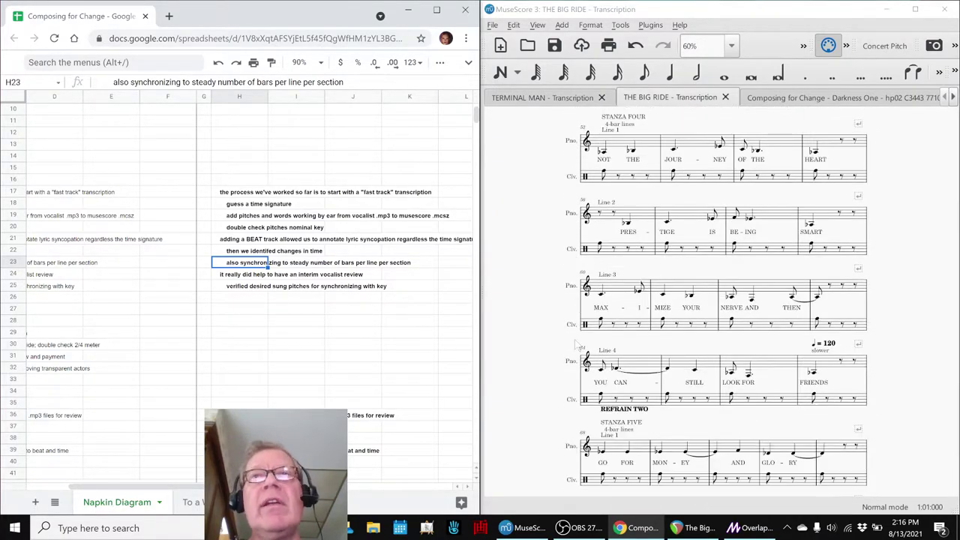
pyautogui.scroll(-6, 577, 346)
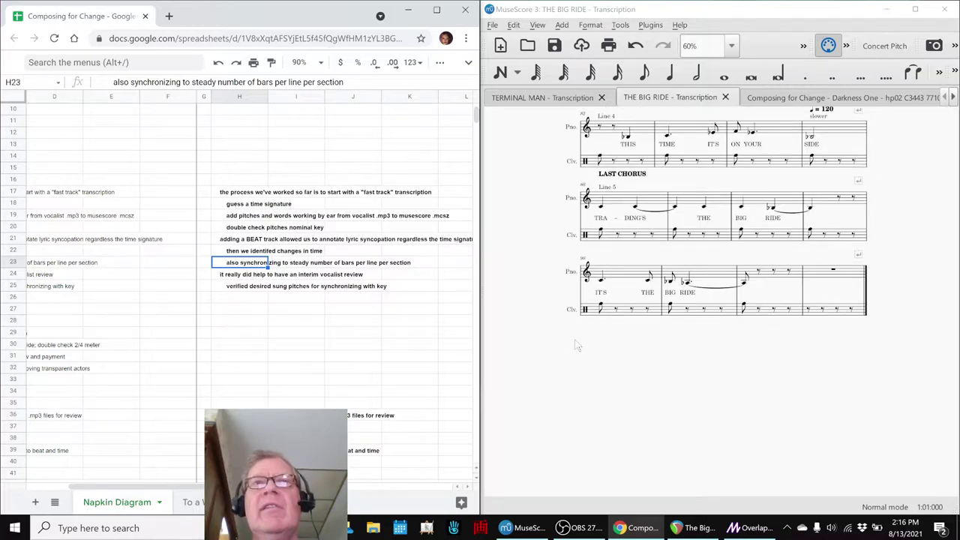
pyautogui.click(526, 105)
# - Play Terminal Man from the first measure of Line 1 through the refrain, then stop
pyautogui.scroll(-5, 533, 278)
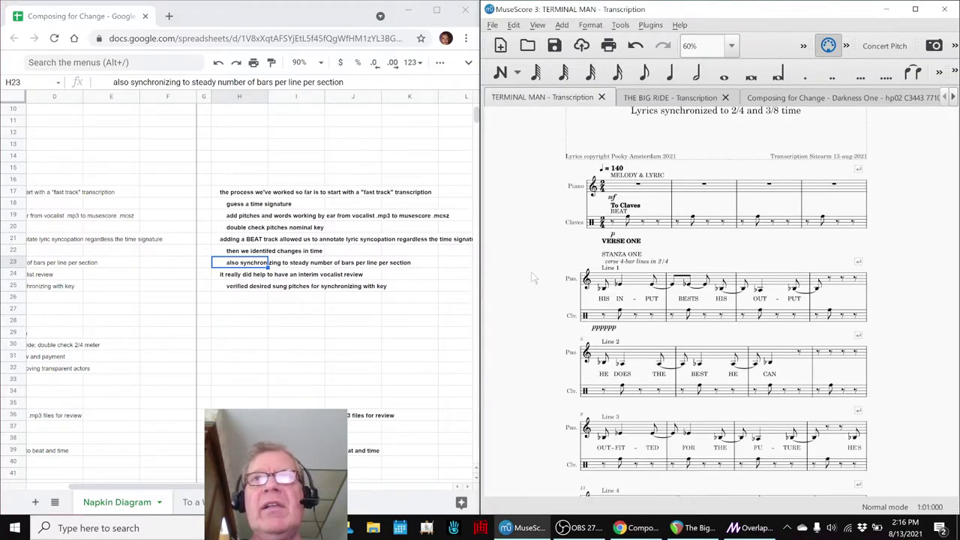
pyautogui.scroll(4, 535, 278)
pyautogui.scroll(-1, 537, 279)
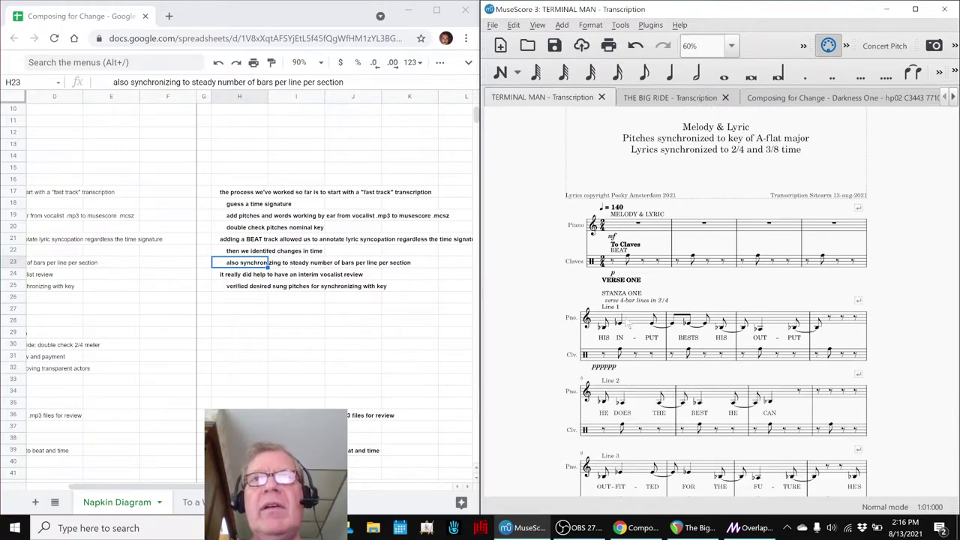
pyautogui.click(631, 322)
pyautogui.click(555, 291)
pyautogui.press('space')
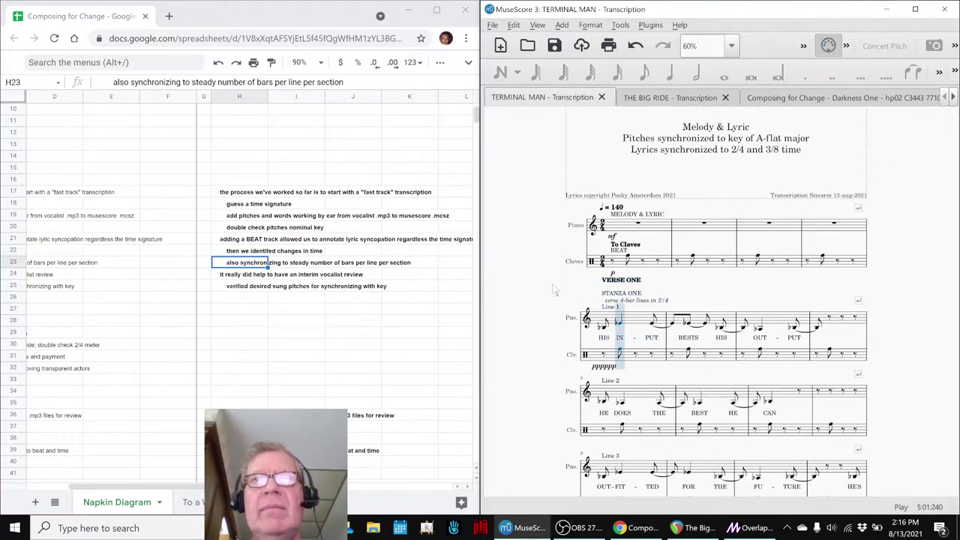
pyautogui.scroll(-2, 550, 281)
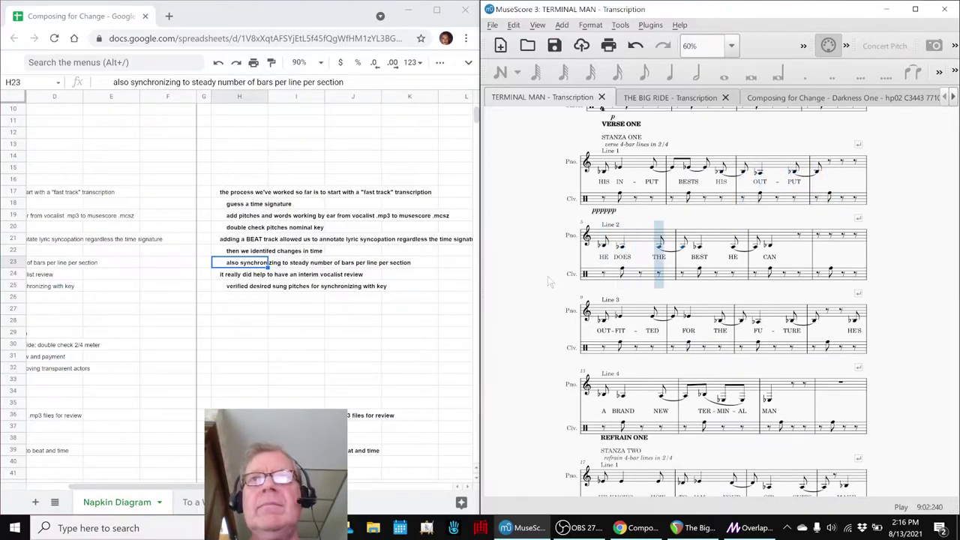
pyautogui.press('space')
# - Play Terminal Man from measure 21 and the Stanza Three chorus, then bring up REAPER
pyautogui.scroll(-3, 548, 276)
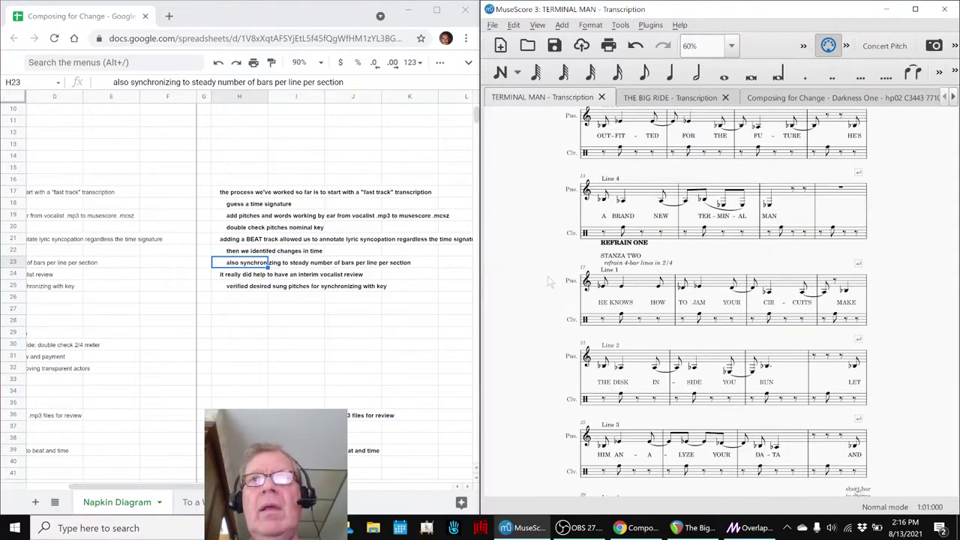
pyautogui.click(637, 283)
pyautogui.press('space')
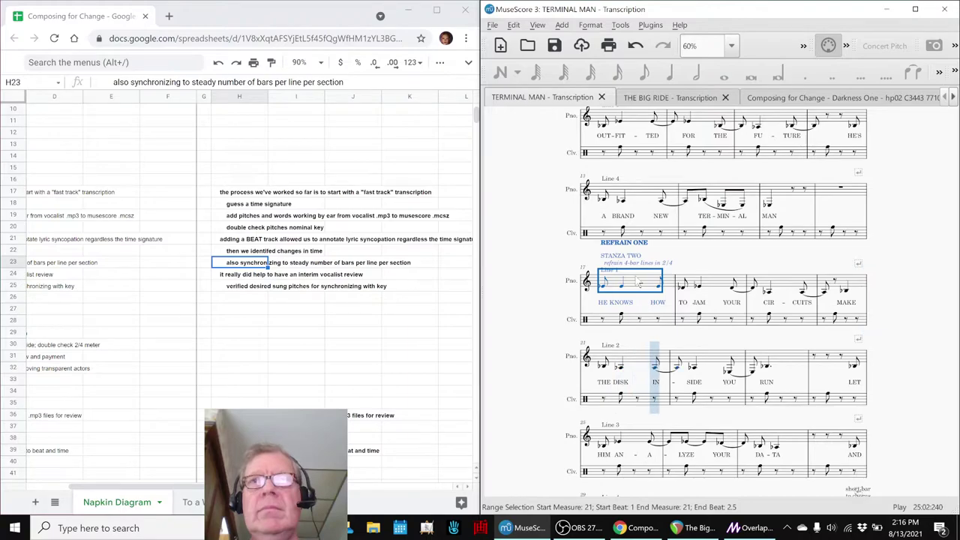
pyautogui.press('space')
pyautogui.scroll(-10, 637, 283)
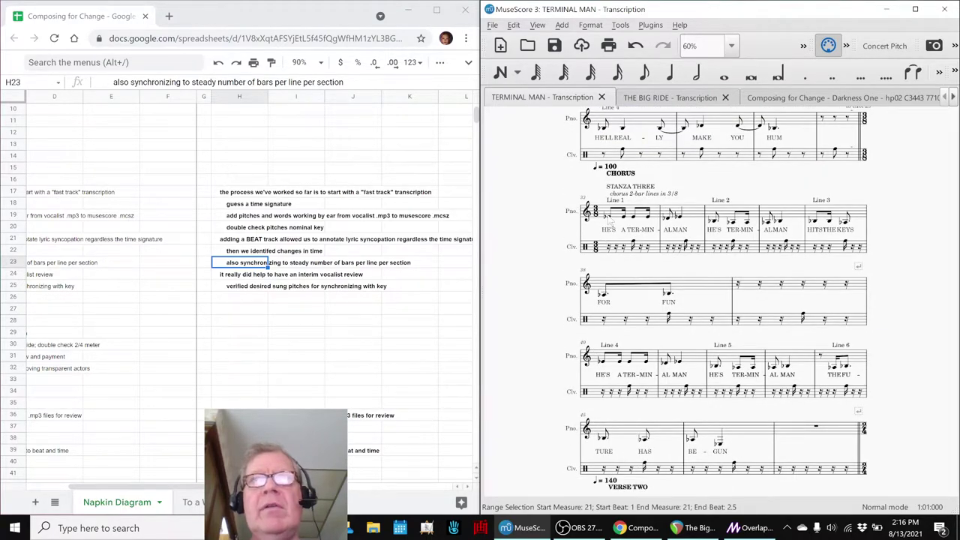
pyautogui.press('space')
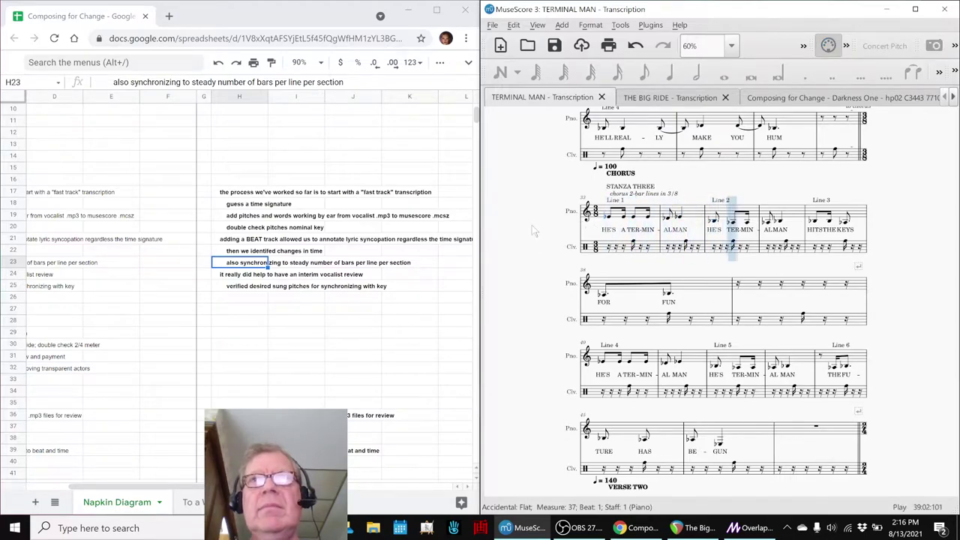
pyautogui.press('space')
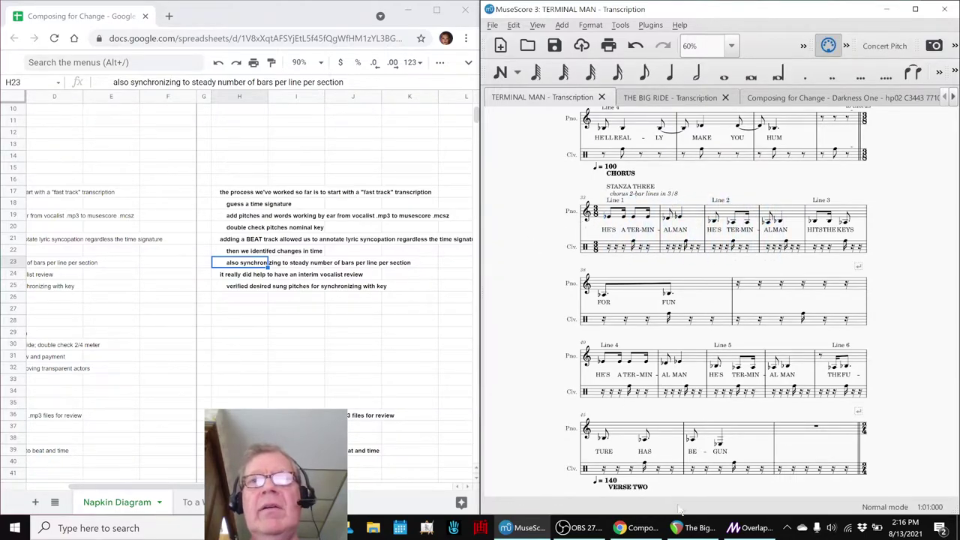
pyautogui.click(683, 528)
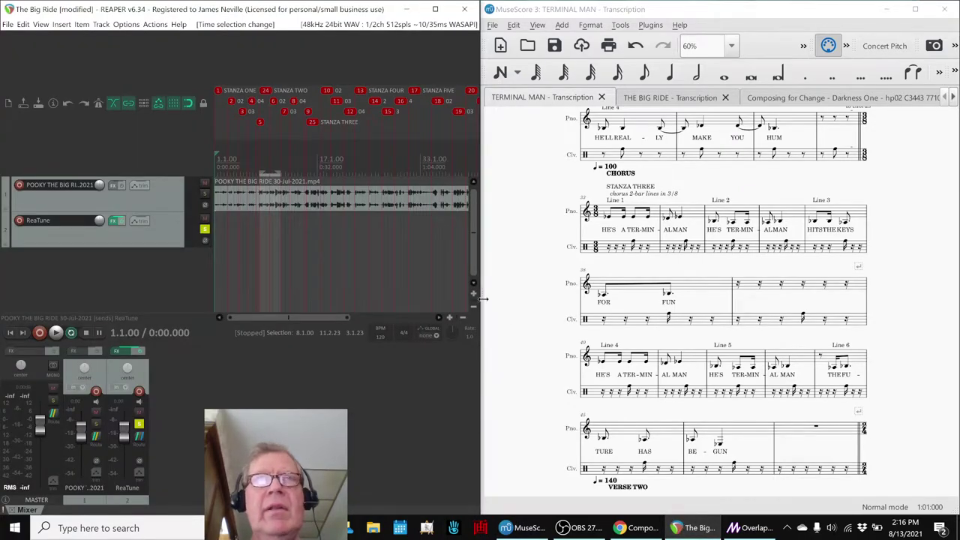
# - Play The Big Ride recording from the STANZA THREE marker, then stop
pyautogui.click(314, 122)
pyautogui.press('space')
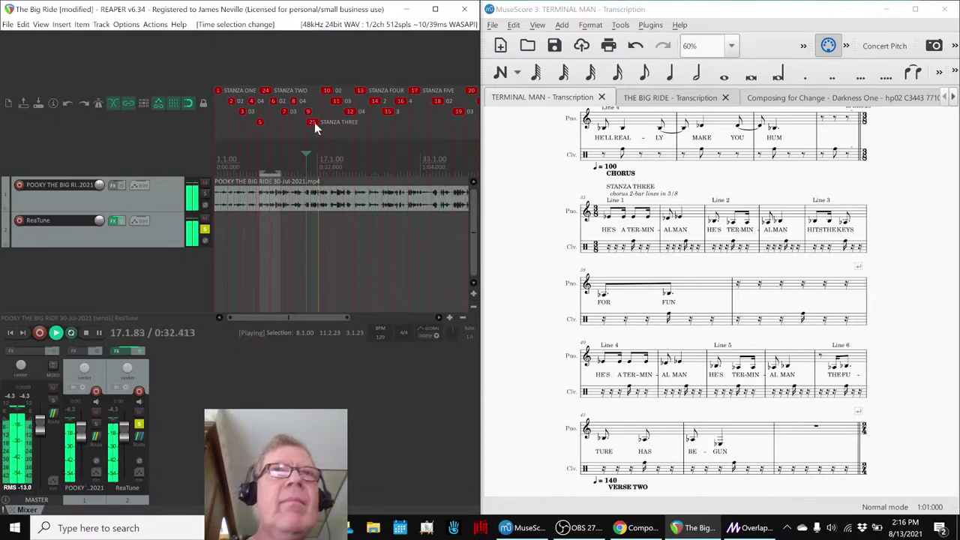
pyautogui.press('space')
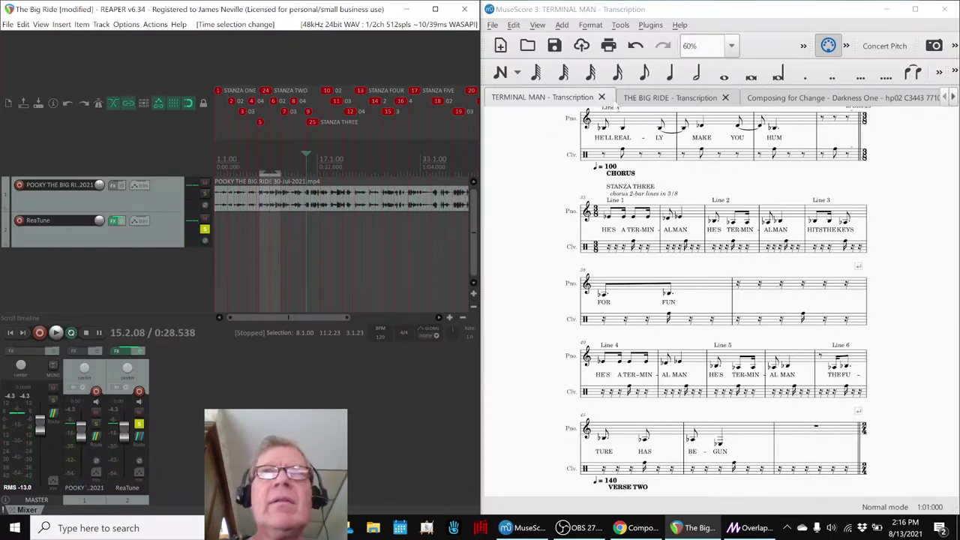
# - Play THE BIG RIDE score from measure 38, where Stanza Three begins, then stop
pyautogui.click(627, 102)
pyautogui.scroll(5, 640, 235)
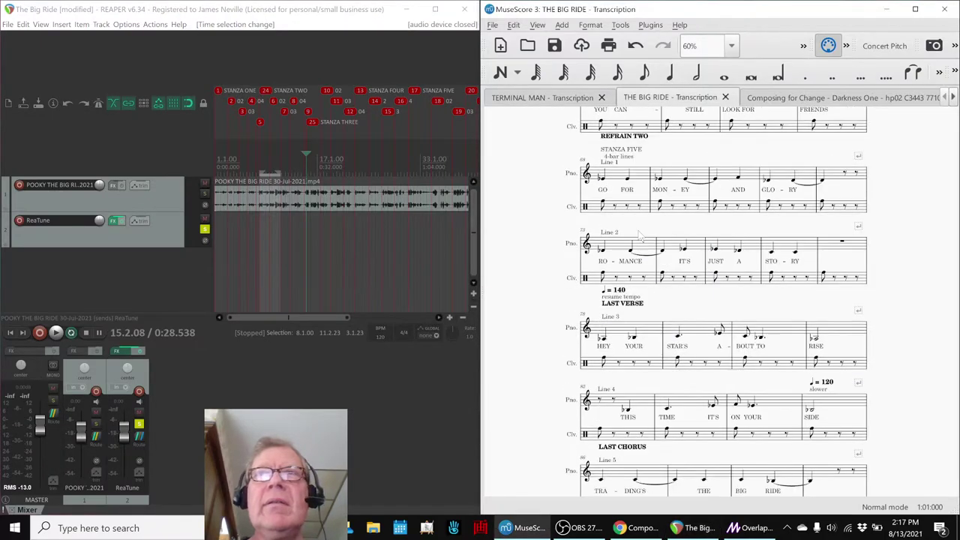
pyautogui.scroll(8, 640, 236)
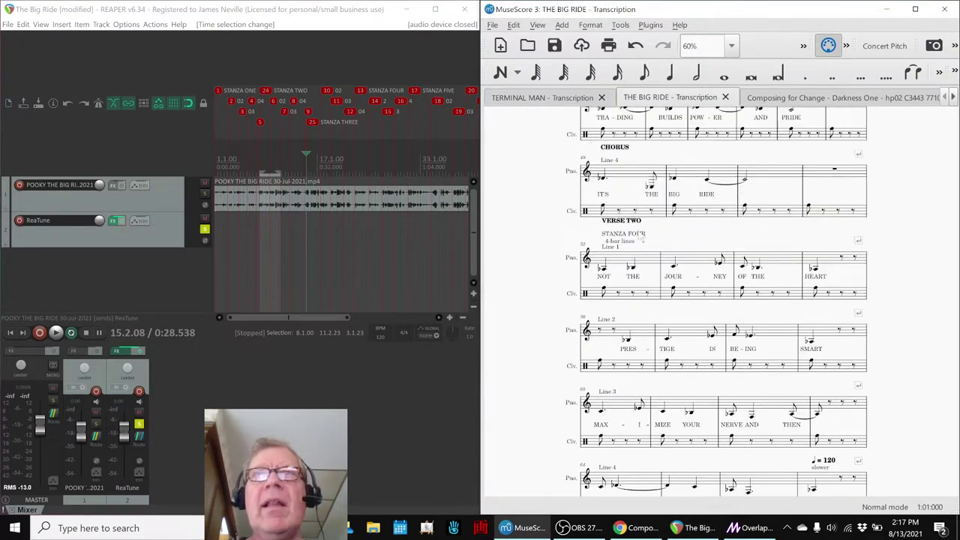
pyautogui.scroll(3, 640, 236)
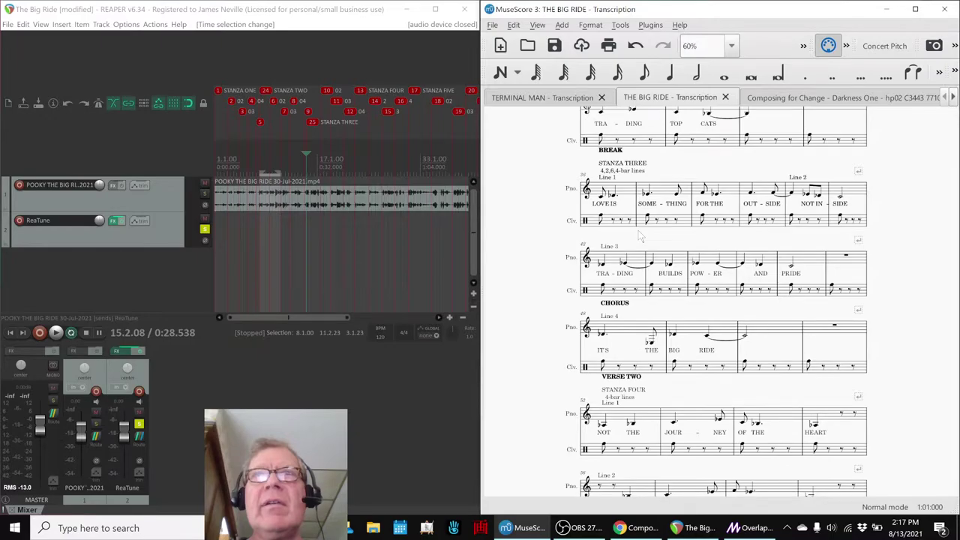
pyautogui.scroll(6, 640, 236)
pyautogui.scroll(-2, 640, 235)
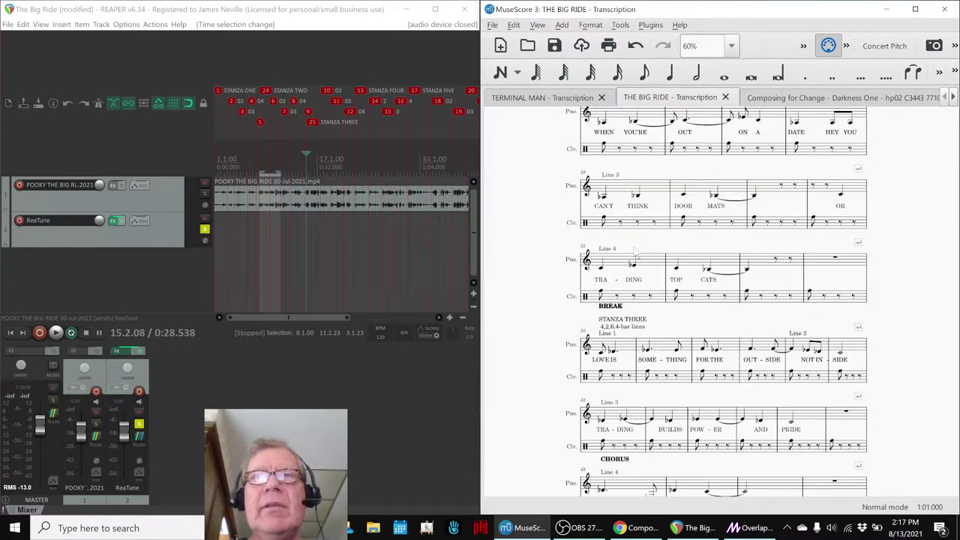
pyautogui.click(626, 363)
pyautogui.press('space')
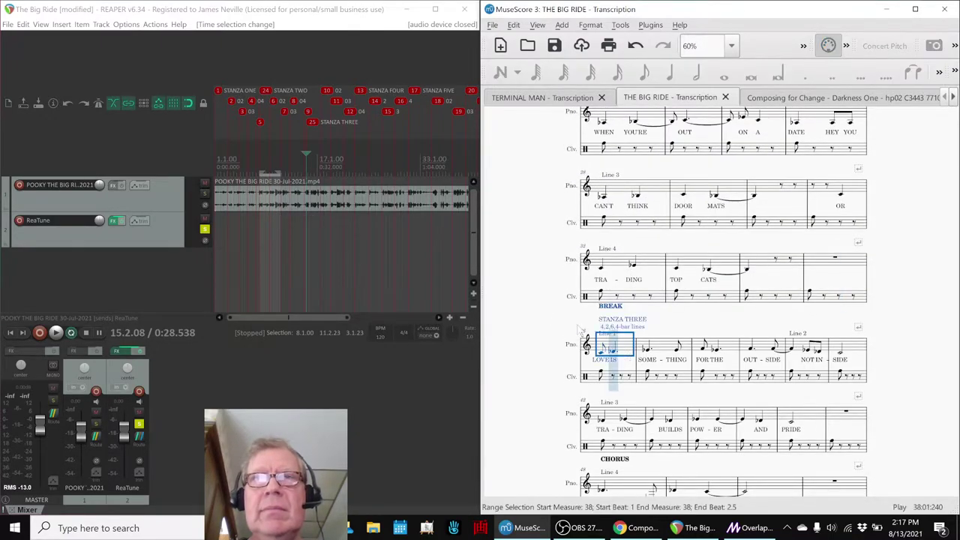
pyautogui.scroll(-4, 534, 303)
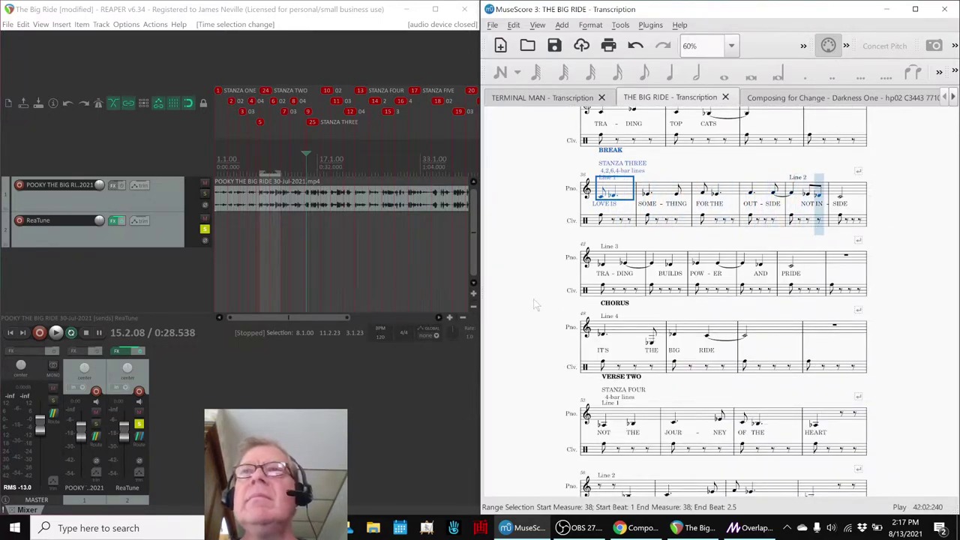
pyautogui.press('space')
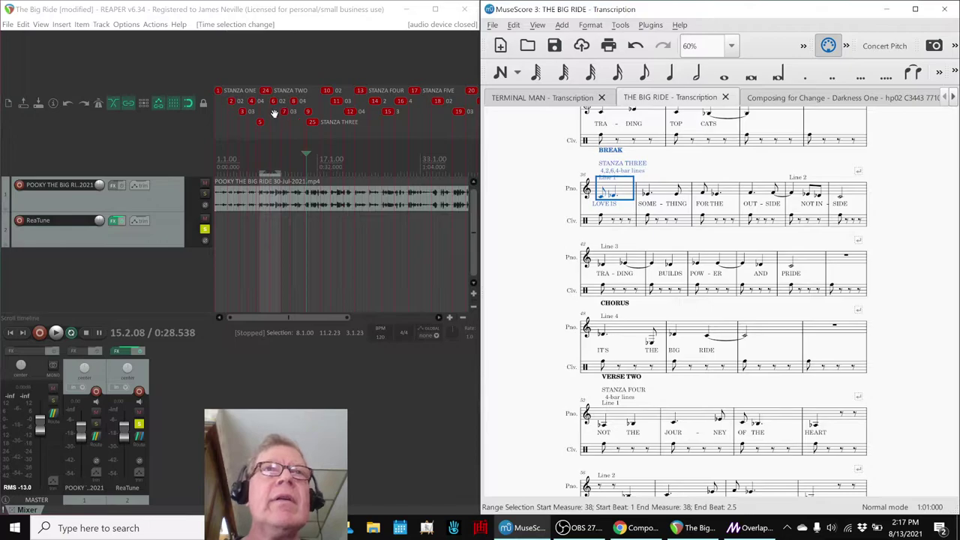
# - Extend REAPER's time selection to end at 19.1.00 and audition it against the score
pyautogui.click(311, 126)
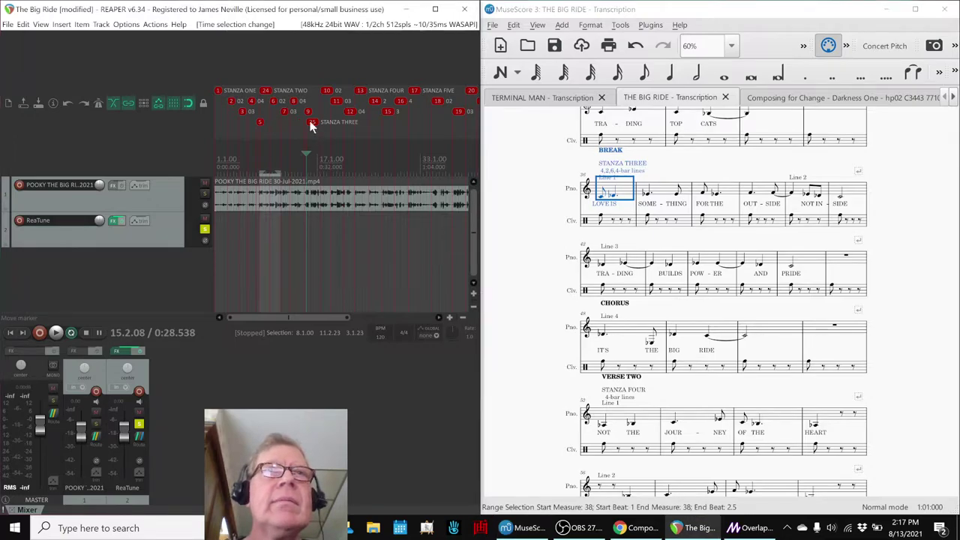
pyautogui.click(318, 181)
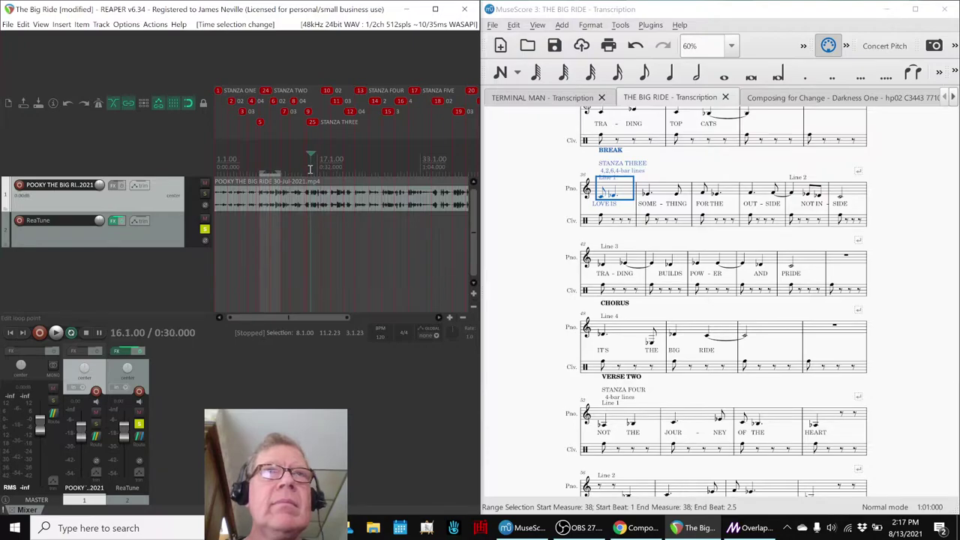
pyautogui.press('space')
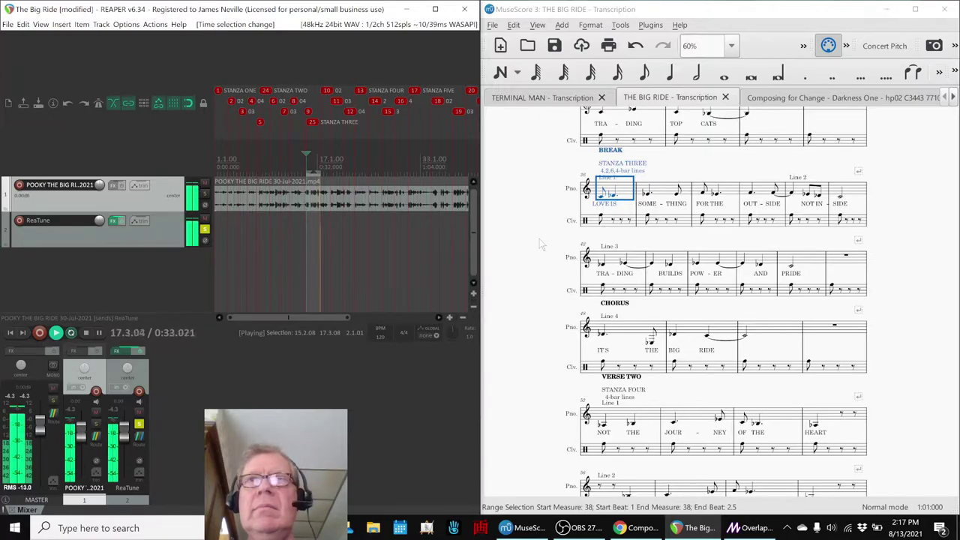
pyautogui.press('space')
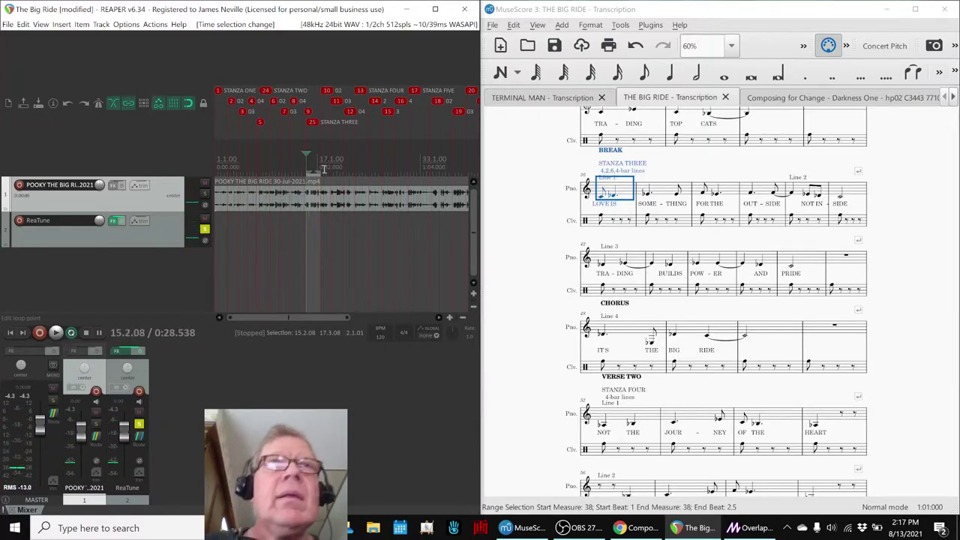
pyautogui.moveTo(318, 173); pyautogui.dragTo(332, 172)
pyautogui.press('space')
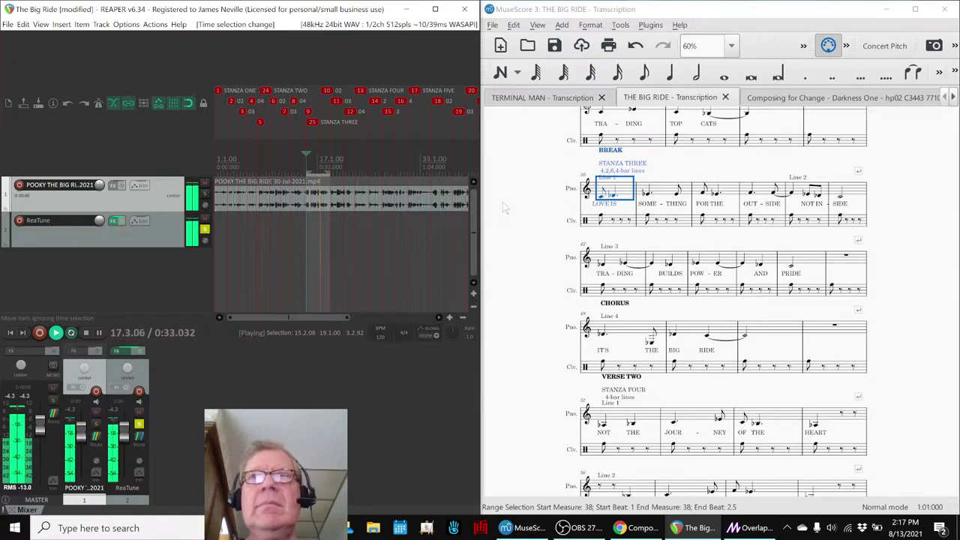
pyautogui.press('space')
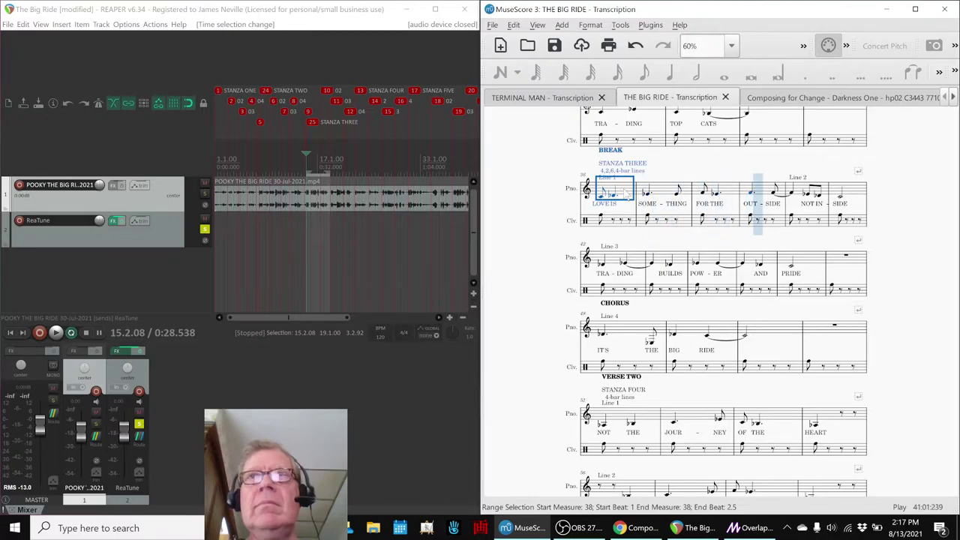
pyautogui.press('space')
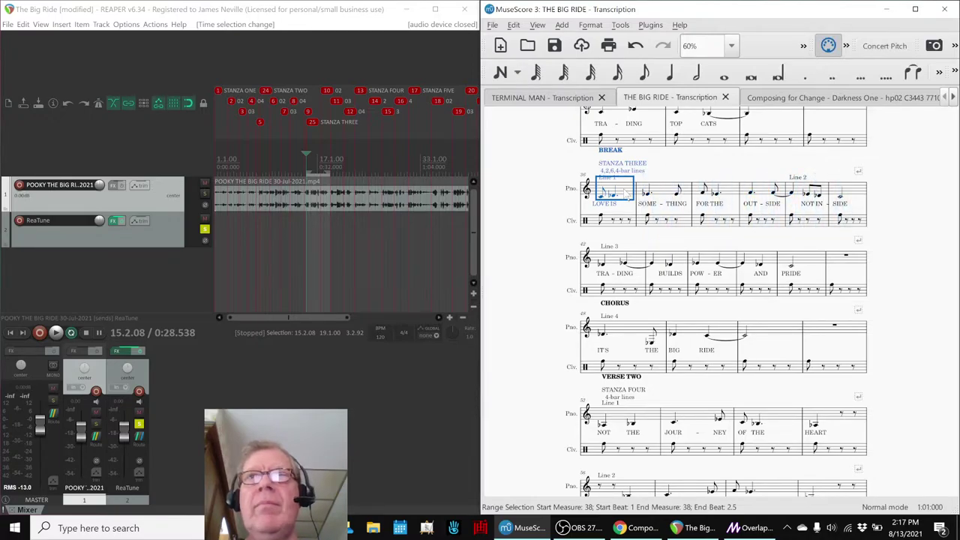
pyautogui.press('Escape')
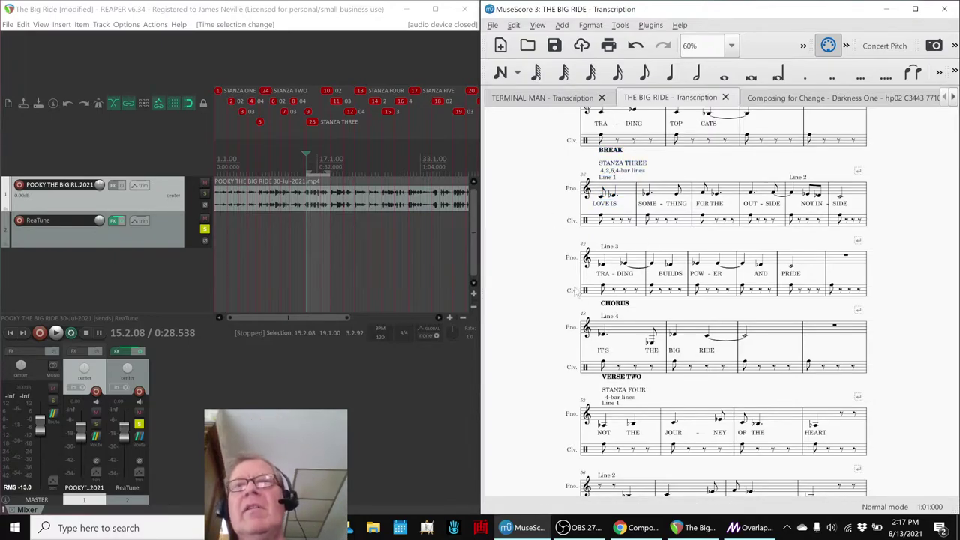
pyautogui.scroll(-10, 578, 296)
pyautogui.scroll(-4, 572, 280)
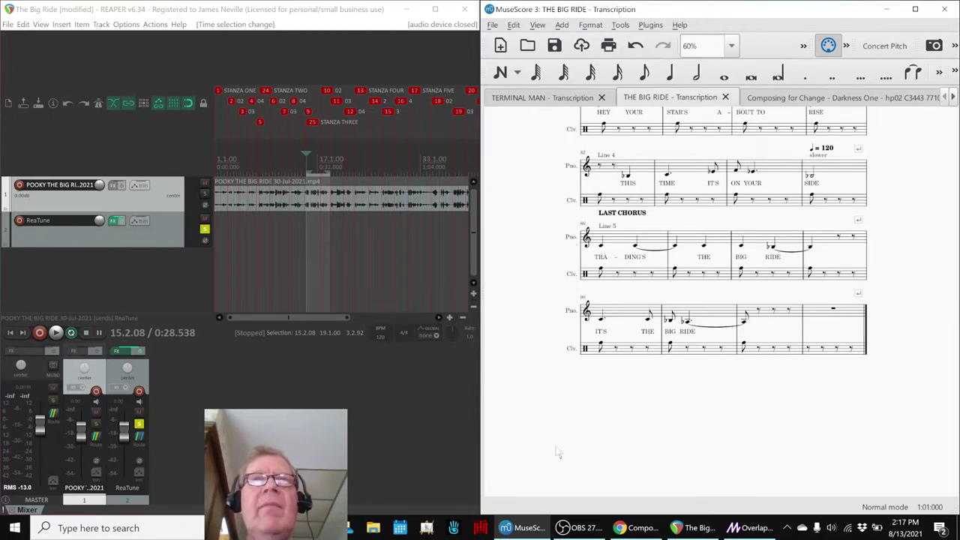
# - Bring back the Composing for Change sheet and step through notes H24, H25, then B25
pyautogui.click(620, 526)
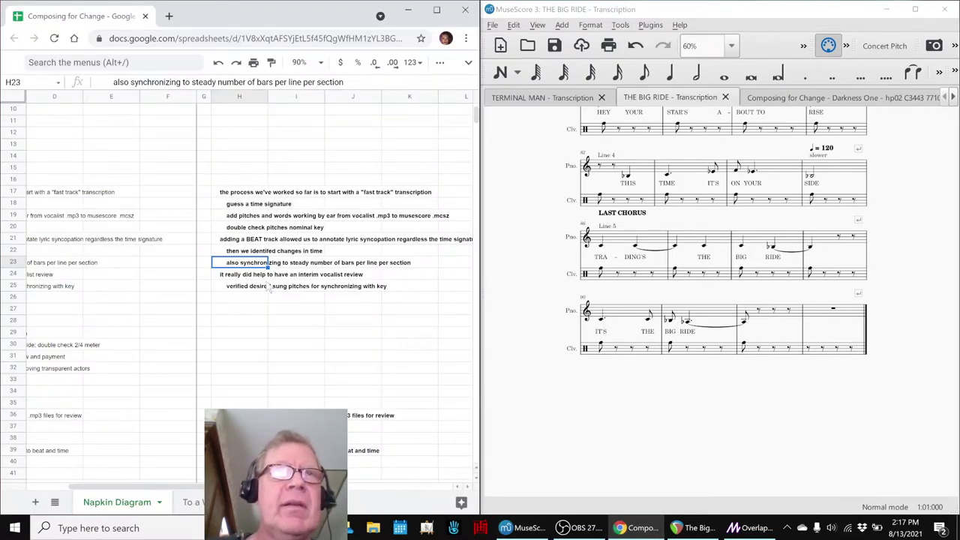
pyautogui.press('Down')
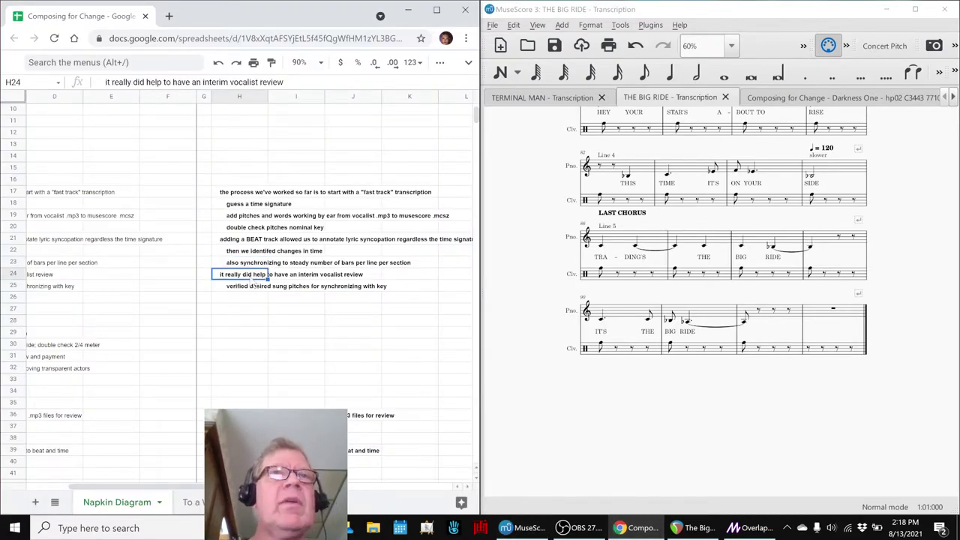
pyautogui.press('Down')
pyautogui.press('Left')
pyautogui.press('Left')
pyautogui.press('Left')
pyautogui.press('Left')
pyautogui.press('Left')
pyautogui.press('Left')
pyautogui.press('Left')
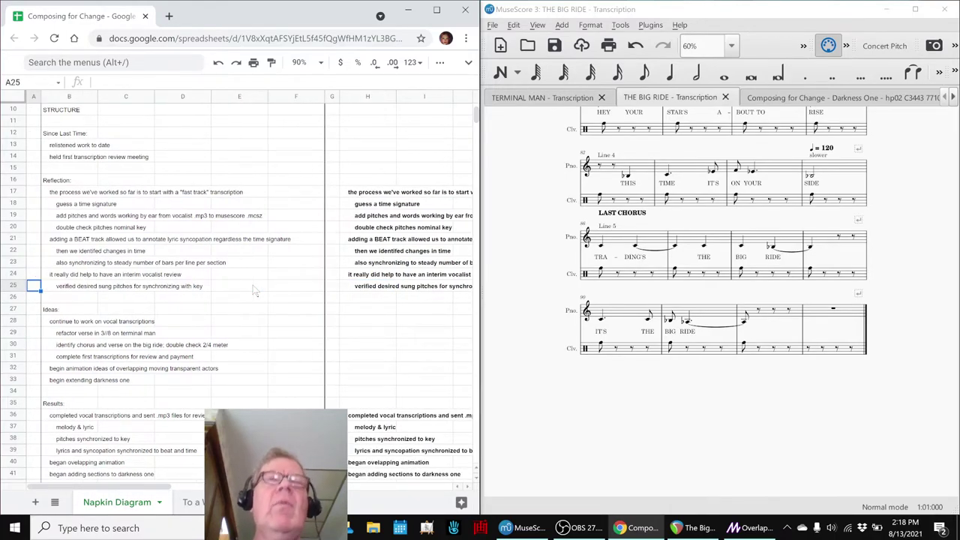
pyautogui.press('Right')
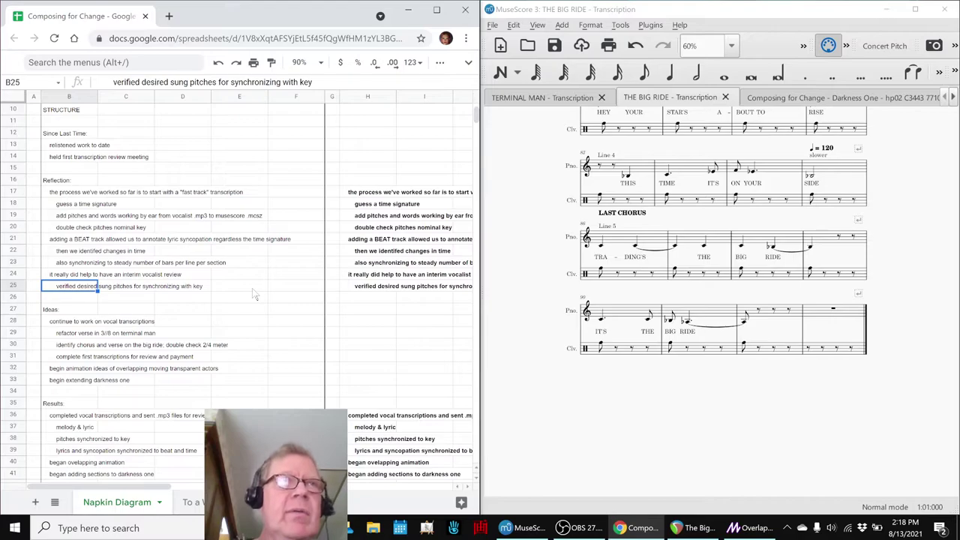
pyautogui.scroll(15, 637, 391)
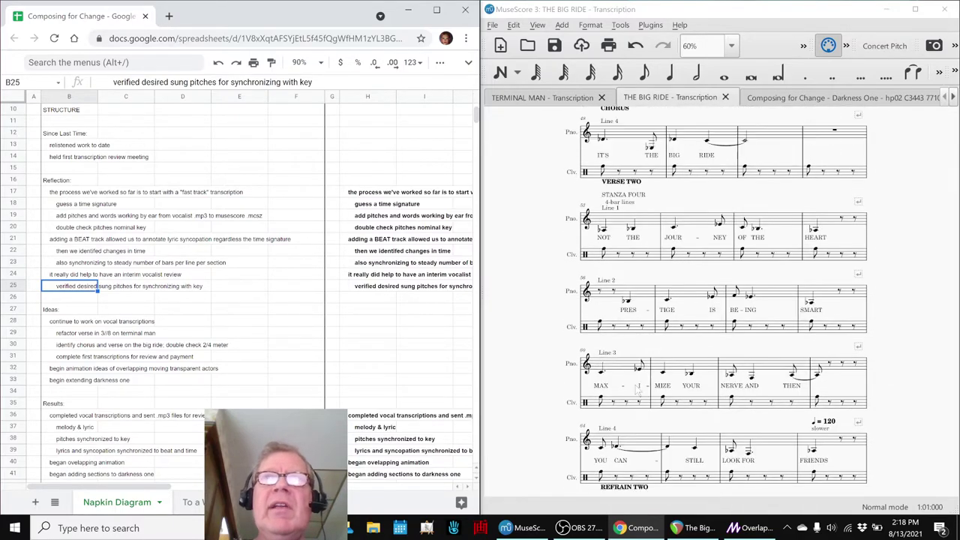
# - Scroll to the top of The Big Ride score and start editing its subtitle
pyautogui.scroll(5, 637, 391)
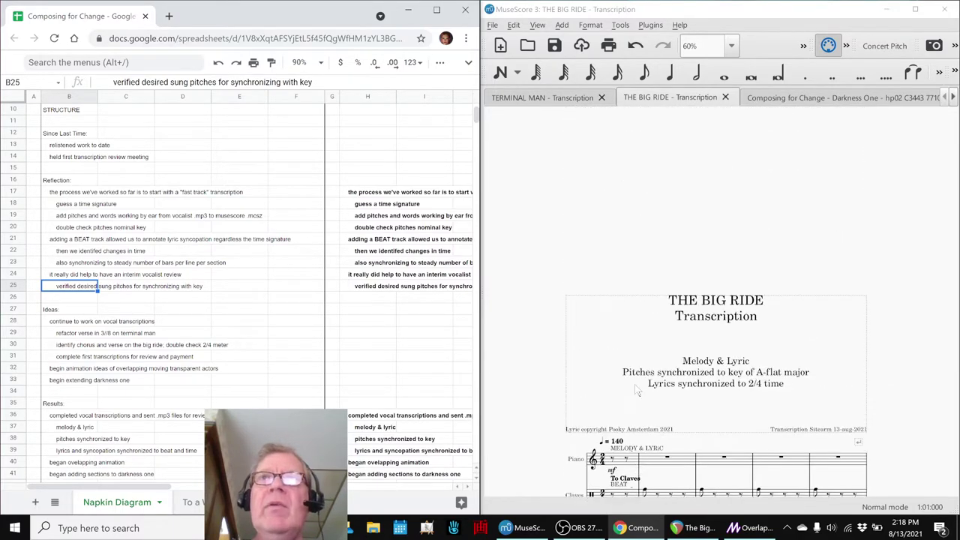
pyautogui.click(644, 219)
pyautogui.doubleClick(642, 218)
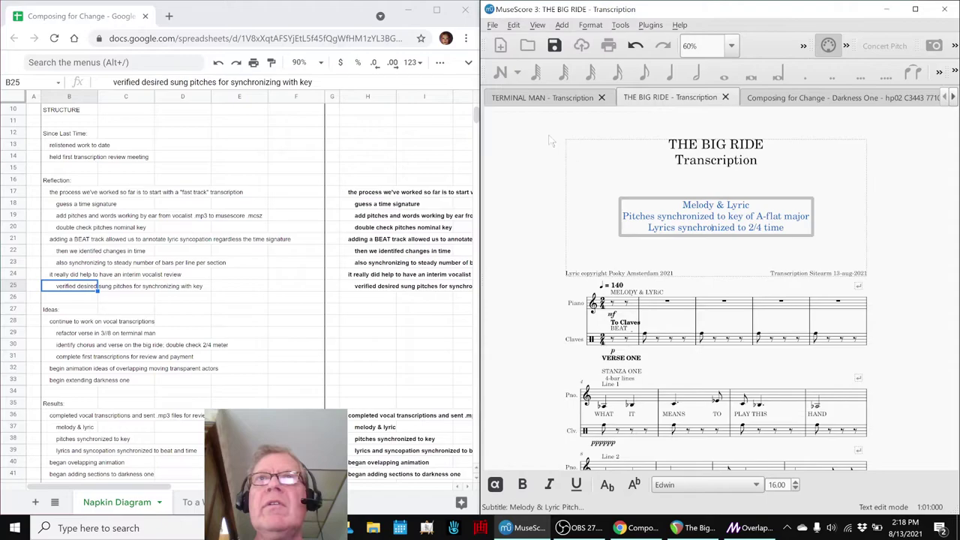
# - Switch to the TERMINAL MAN transcription, select its title block, then select note H36
pyautogui.click(553, 103)
pyautogui.scroll(-3, 579, 173)
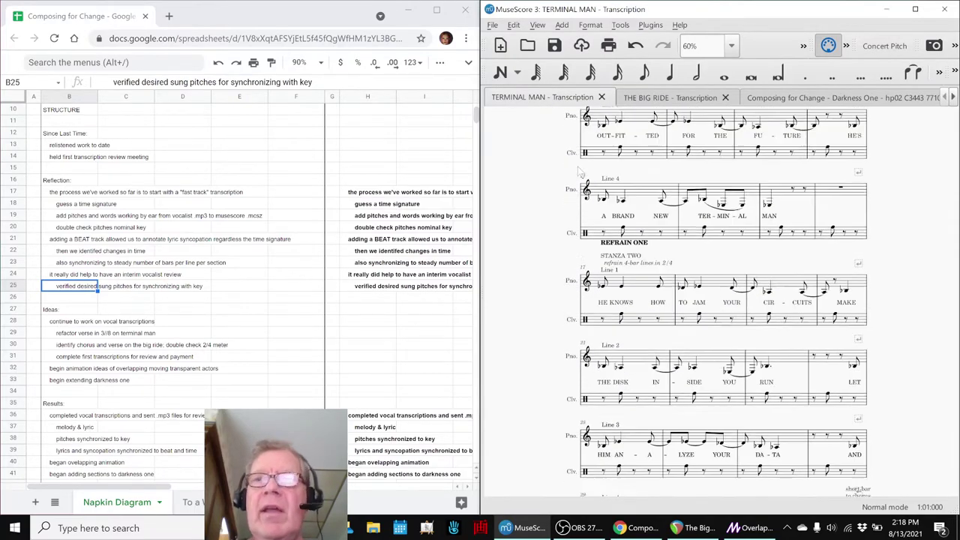
pyautogui.scroll(5, 579, 173)
pyautogui.scroll(-2, 579, 172)
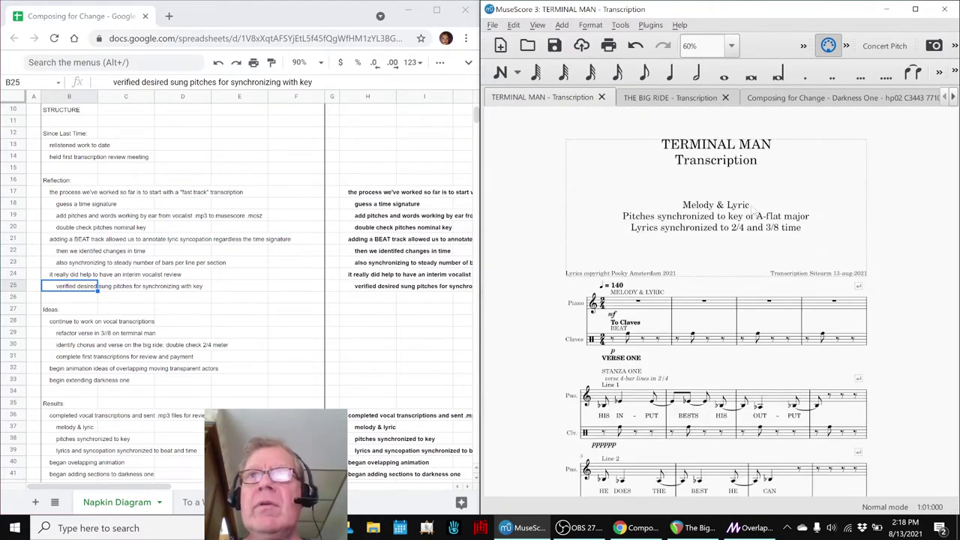
pyautogui.click(734, 242)
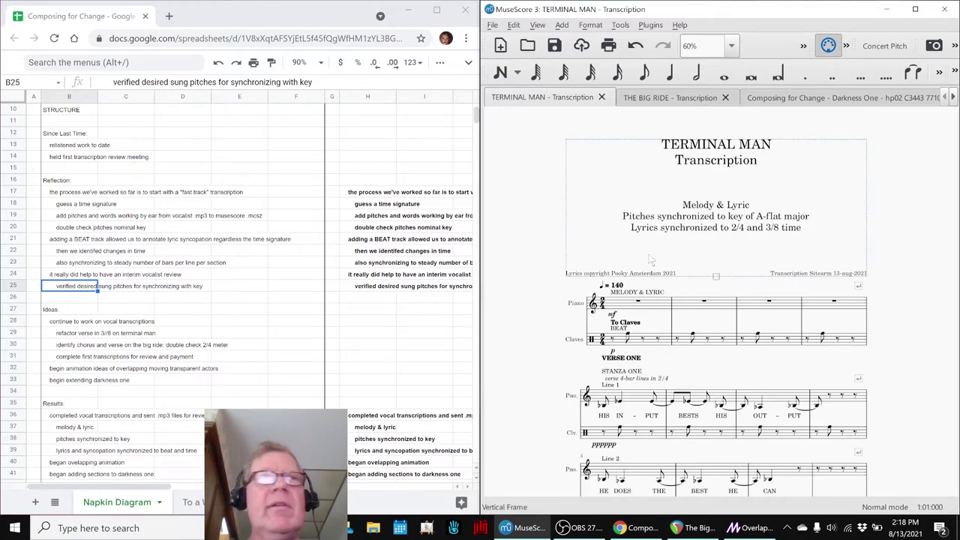
pyautogui.click(358, 417)
pyautogui.scroll(-3, 420, 383)
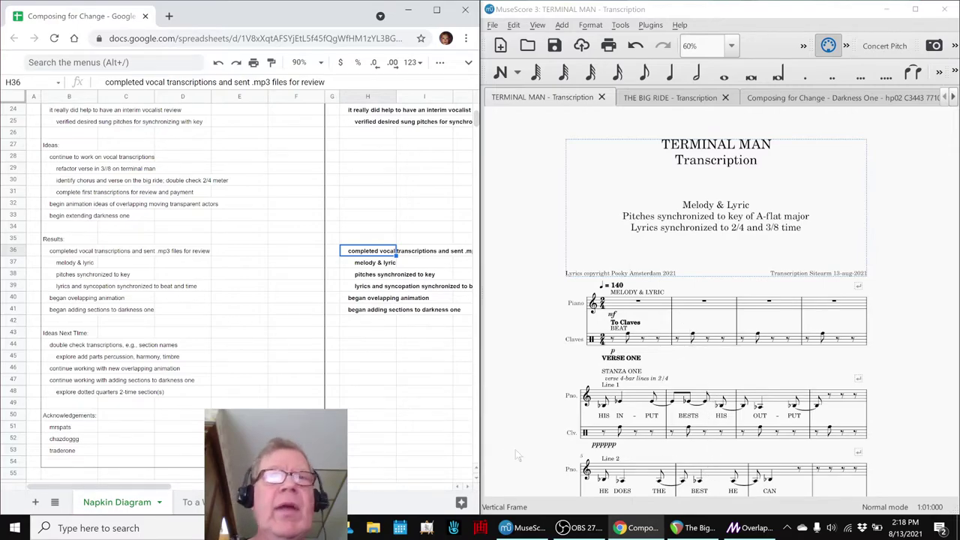
pyautogui.moveTo(693, 532)
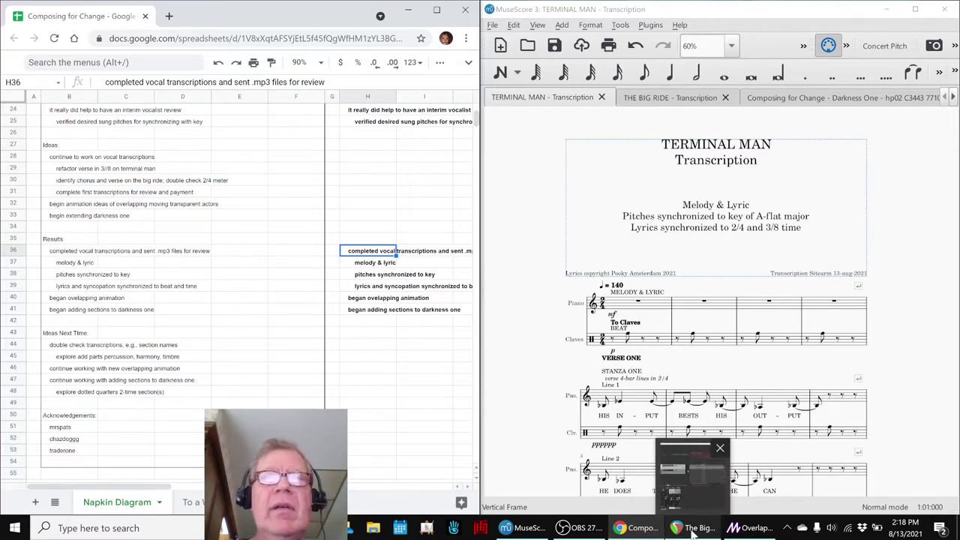
# - Cycle through REAPER, the spreadsheet and Magic, ending on the TERMINAL MAN score
pyautogui.click(692, 532)
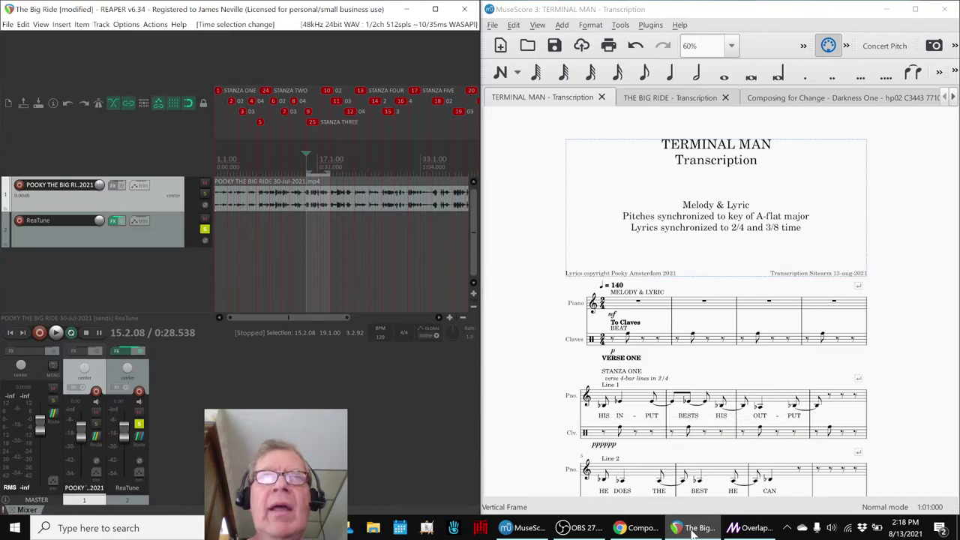
pyautogui.click(639, 530)
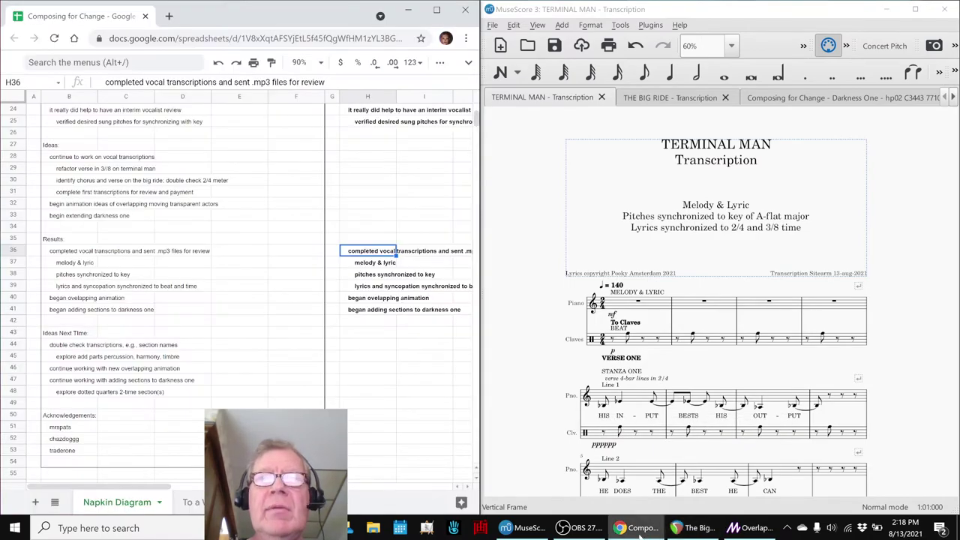
pyautogui.click(747, 530)
pyautogui.click(524, 528)
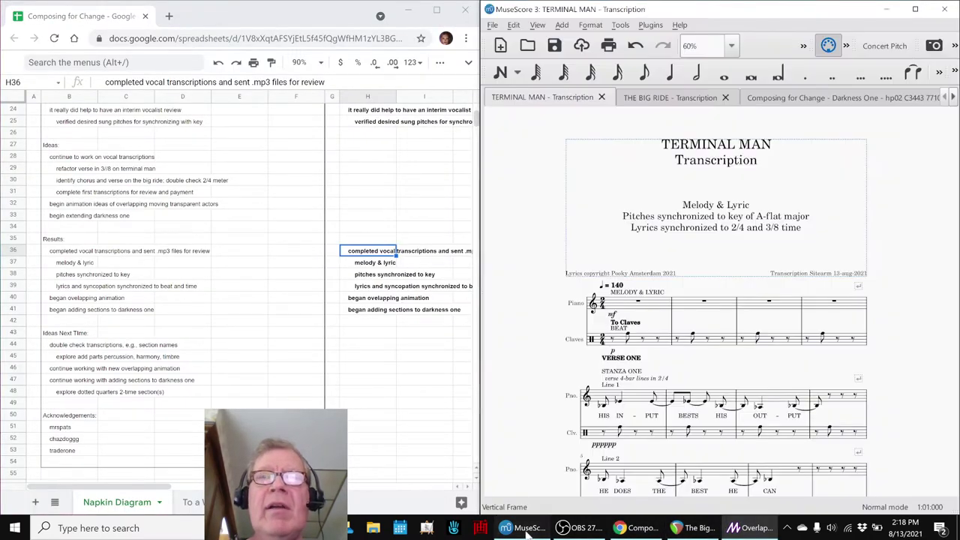
# - Open the Darkness One score and play it back from measure 22
pyautogui.click(771, 98)
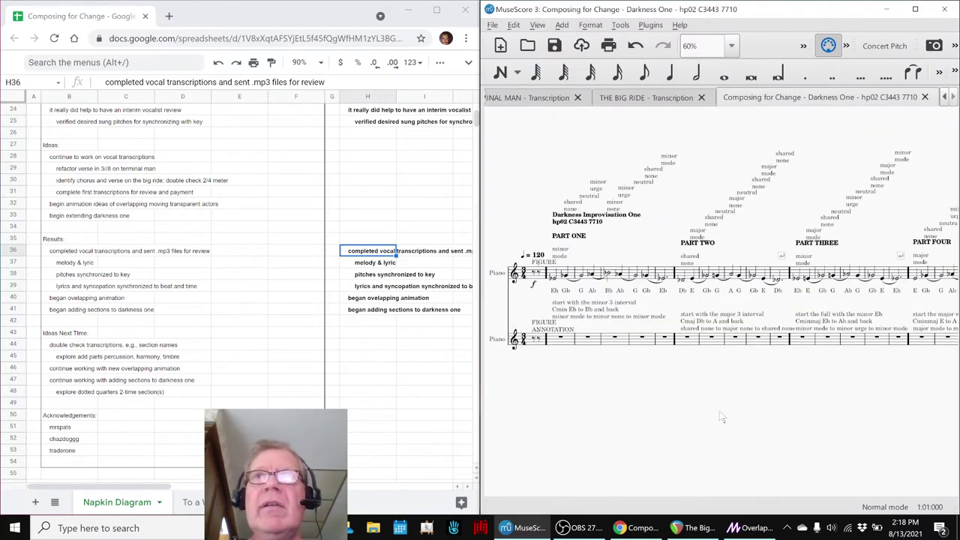
pyautogui.hscroll(5, 733, 420)
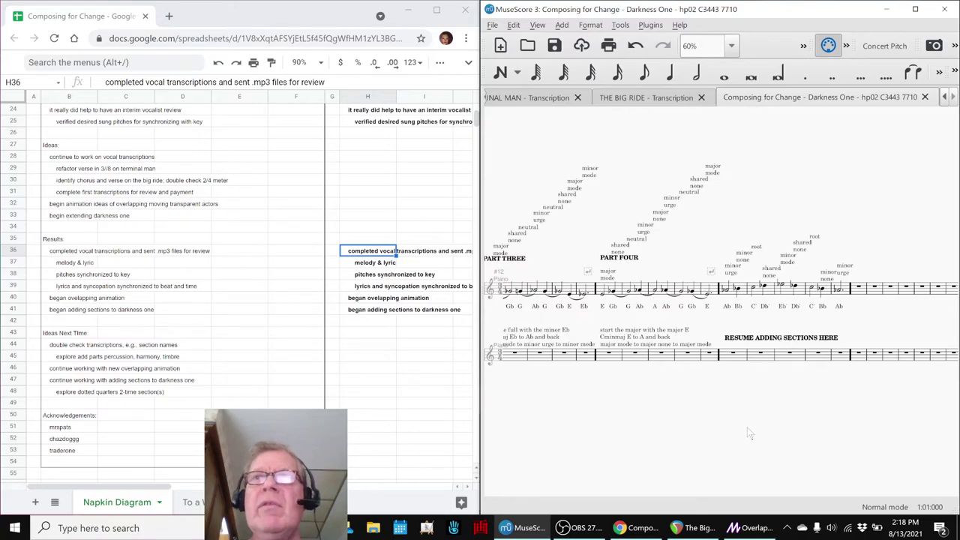
pyautogui.click(737, 357)
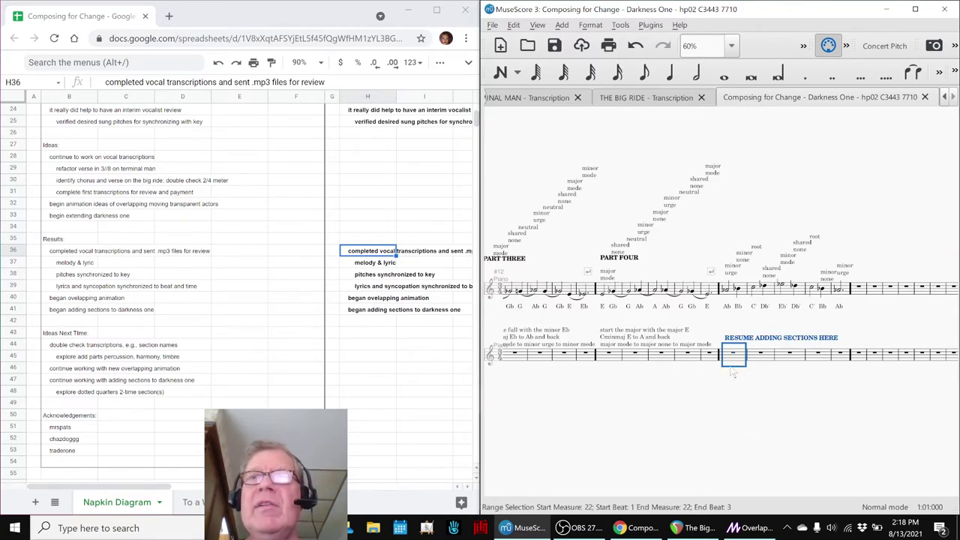
pyautogui.press('space')
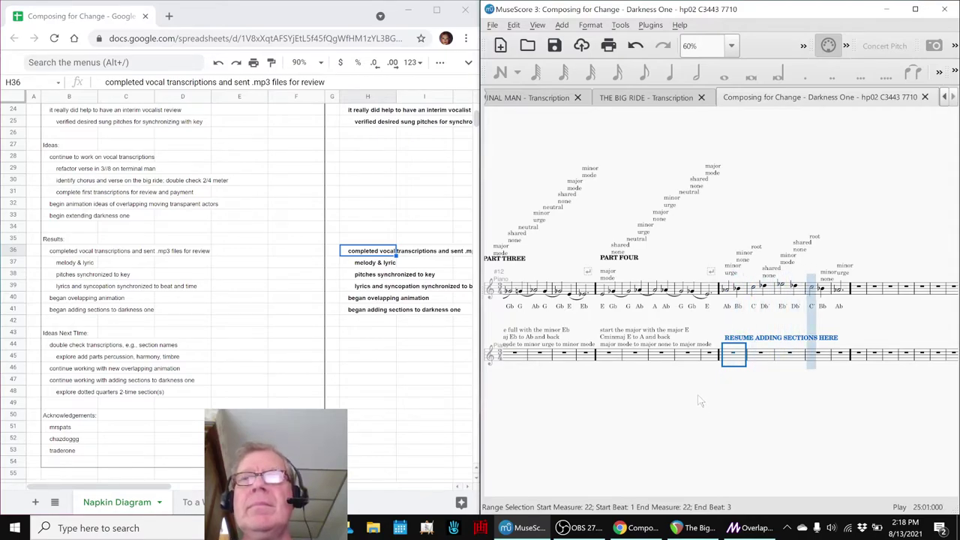
pyautogui.press('space')
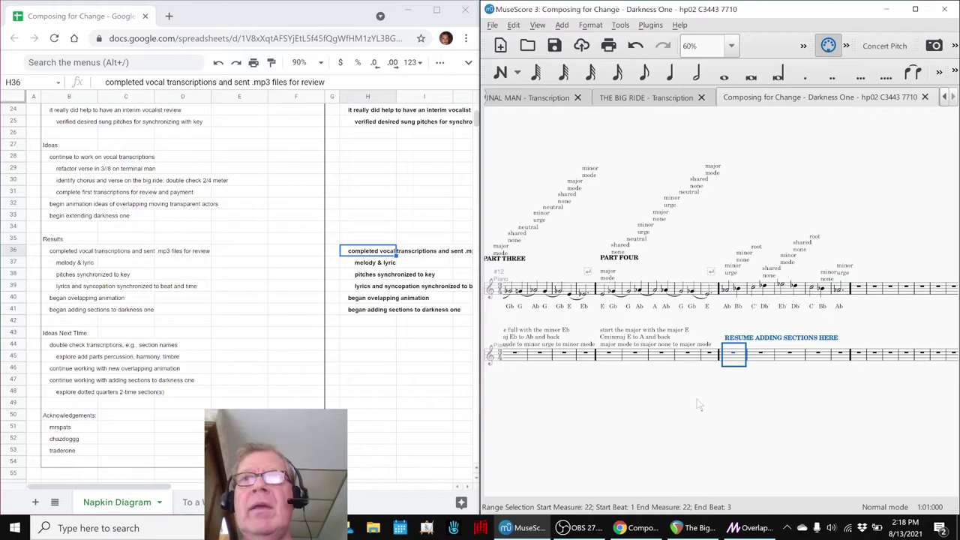
pyautogui.press('Escape')
# - Play Darkness One from the beginning using Ctrl+Home, then stop
pyautogui.hotkey('ctrl', 'Home')
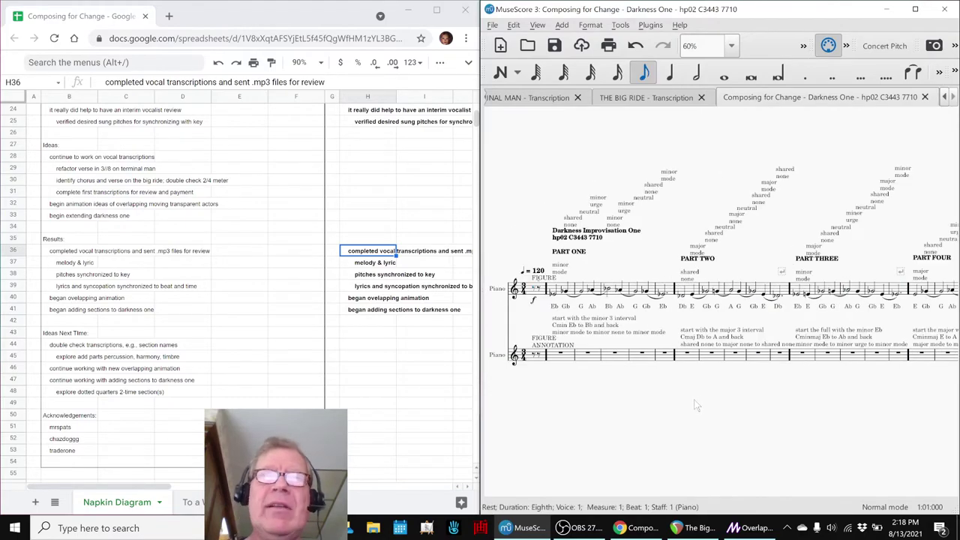
pyautogui.press('space')
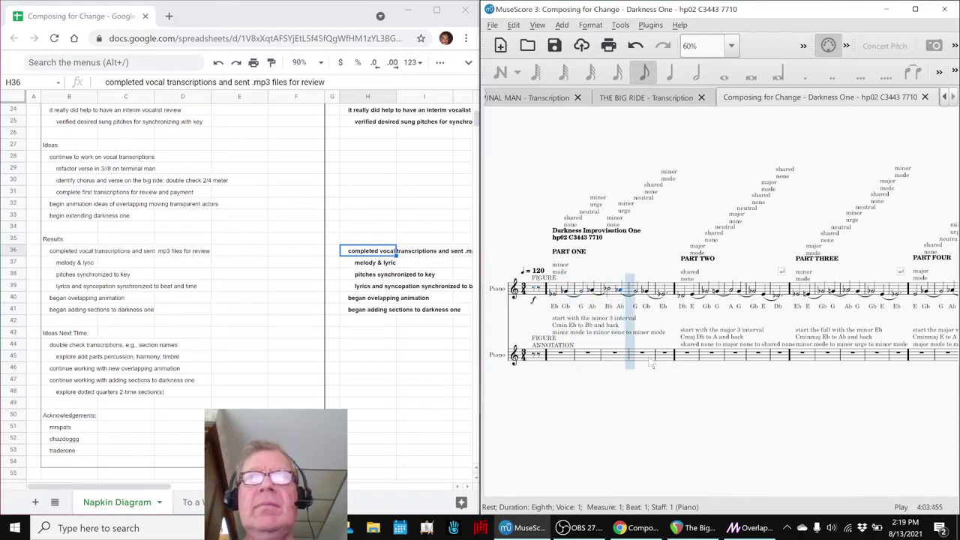
pyautogui.press('space')
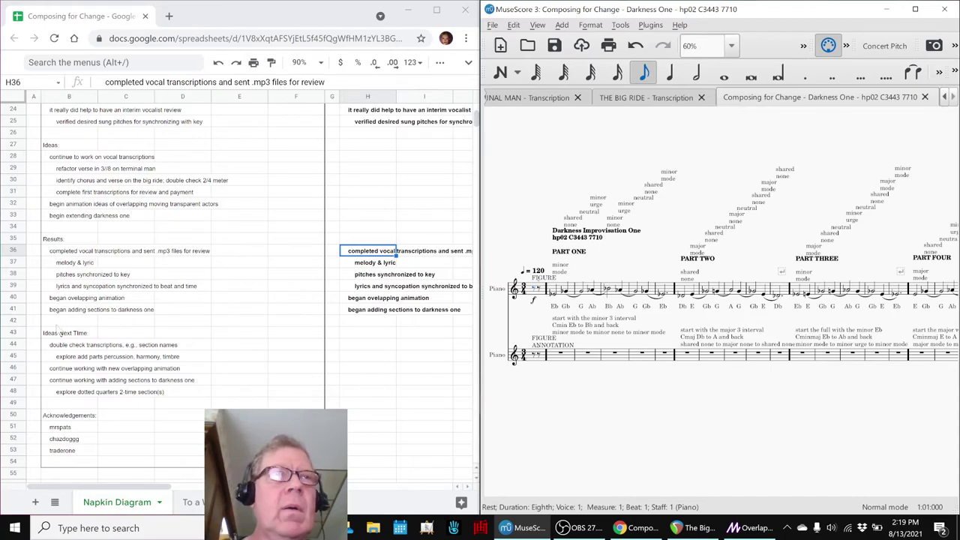
pyautogui.click(60, 348)
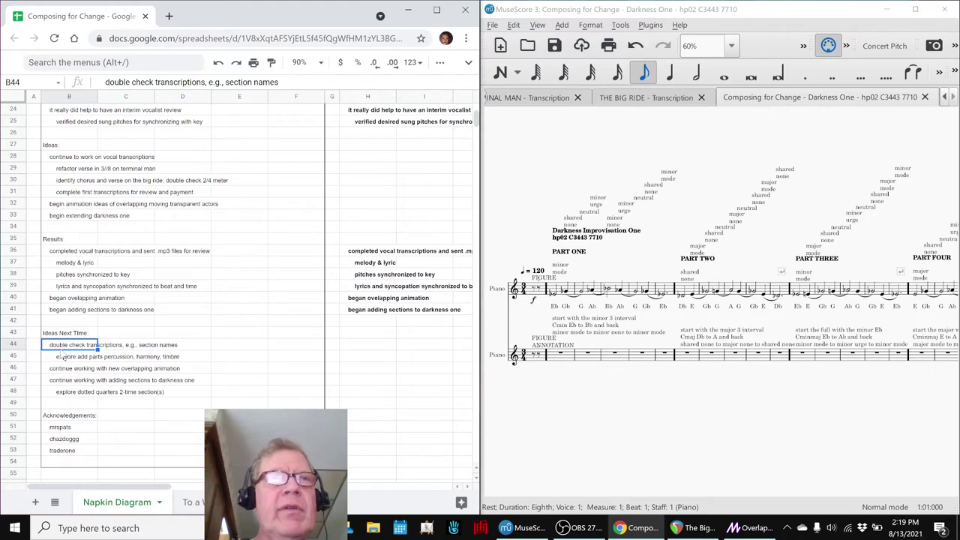
pyautogui.click(67, 359)
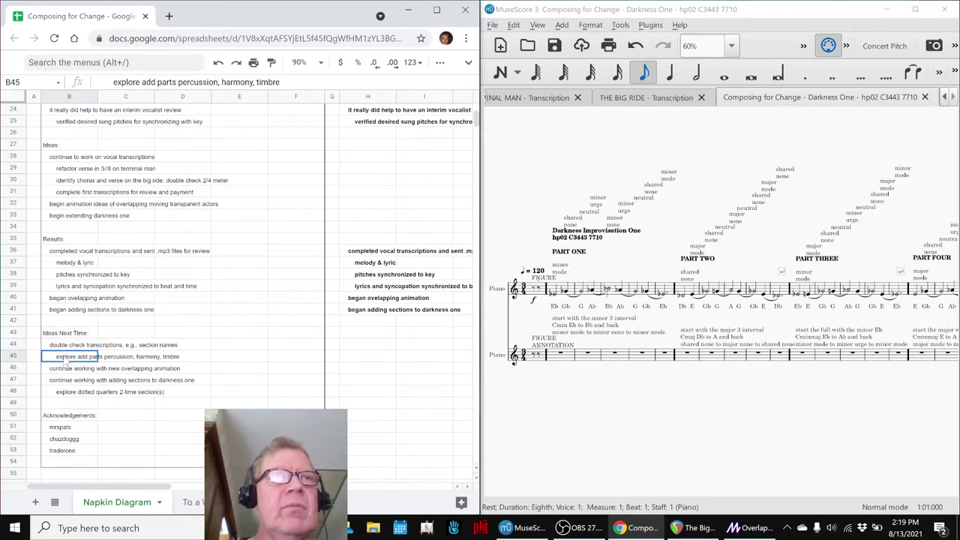
pyautogui.click(64, 369)
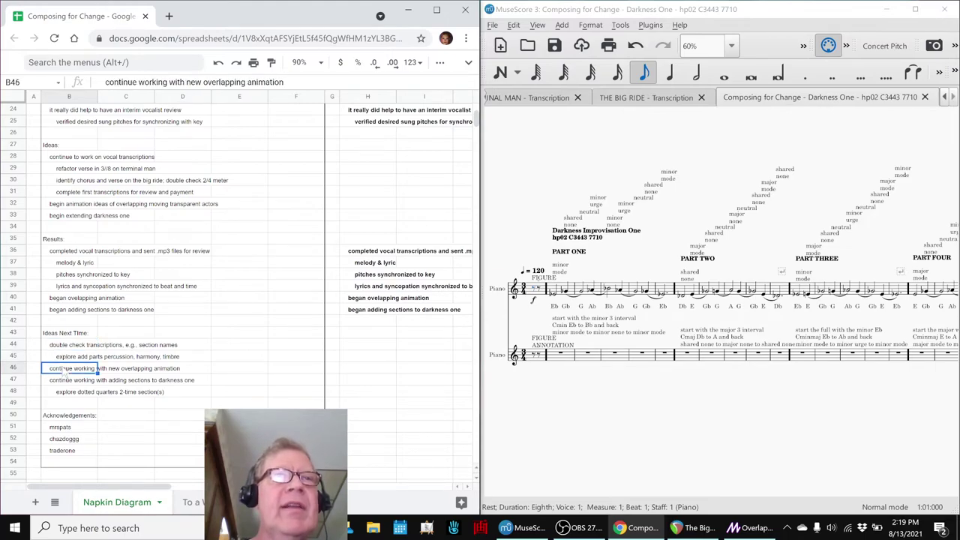
pyautogui.scroll(-2, 65, 374)
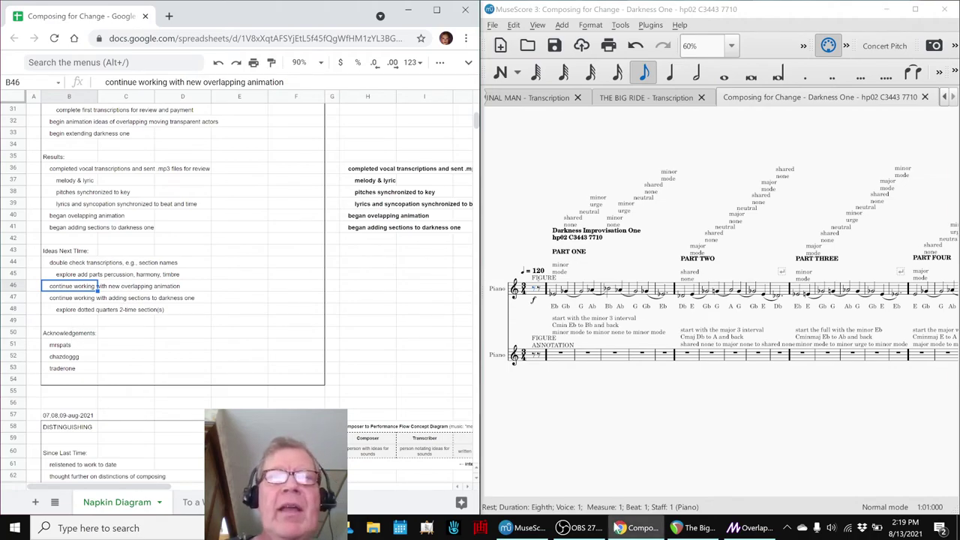
pyautogui.click(753, 528)
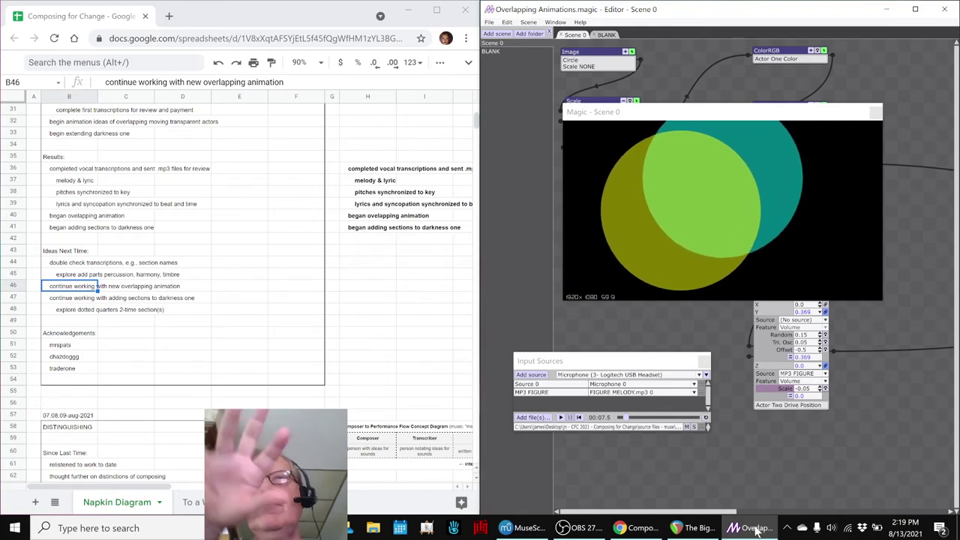
# - Show the Darkness One score and select the dotted quarters idea in B48
pyautogui.click(758, 529)
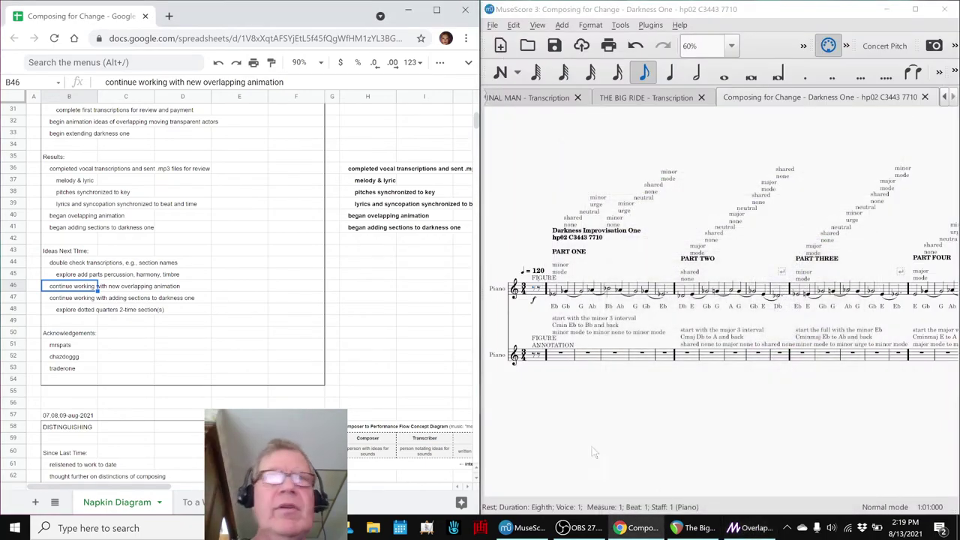
pyautogui.click(70, 310)
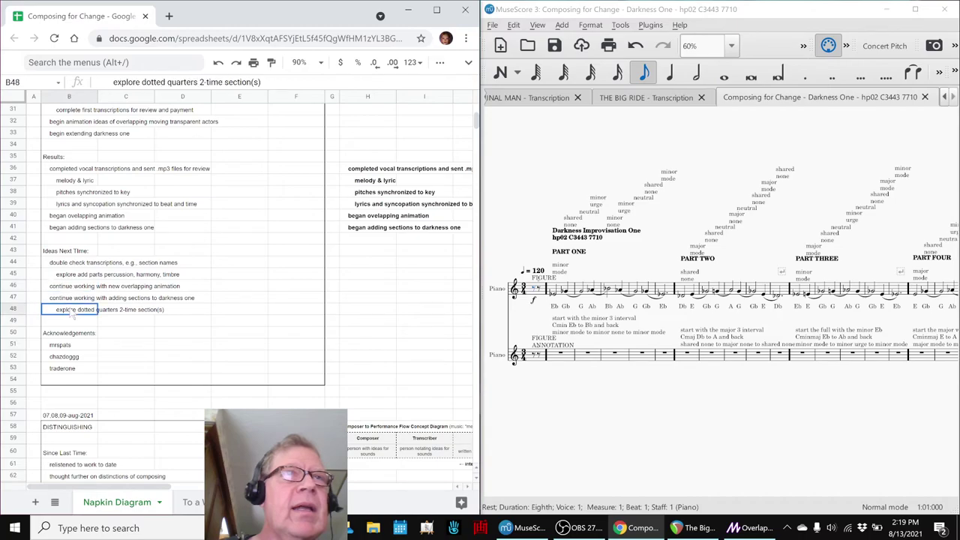
pyautogui.click(784, 414)
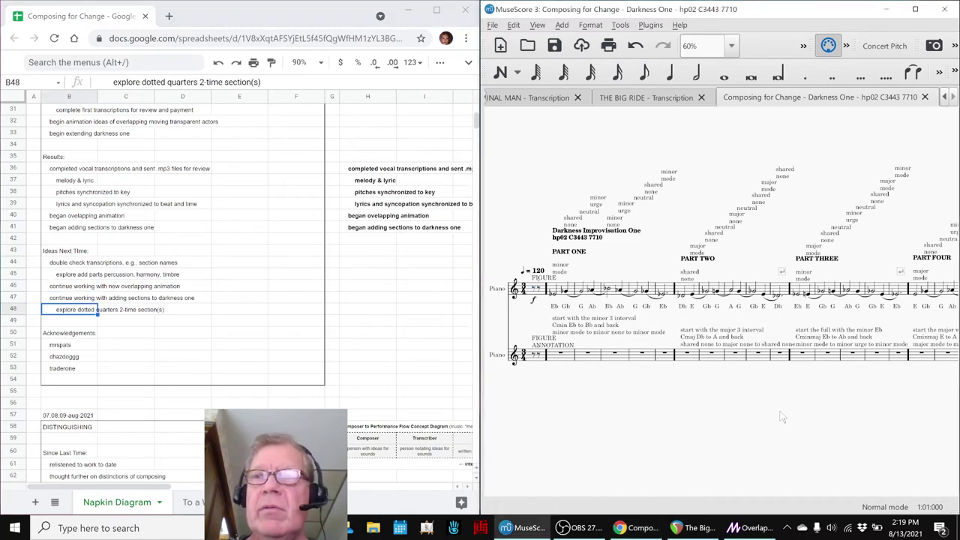
# - Select the final acknowledgement in B53, then bring OBS forward with its stream information
pyautogui.scroll(-10, 780, 416)
pyautogui.scroll(5, 672, 460)
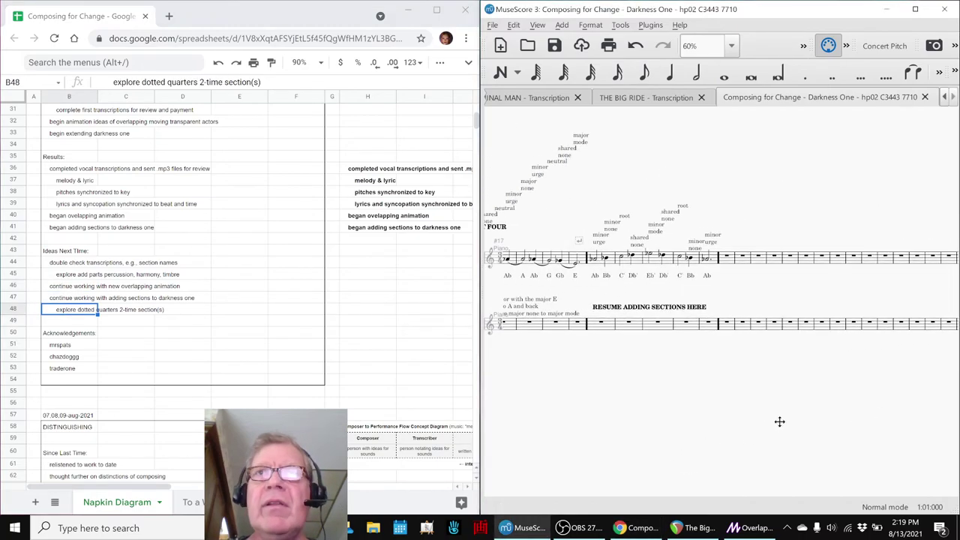
pyautogui.scroll(4, 733, 389)
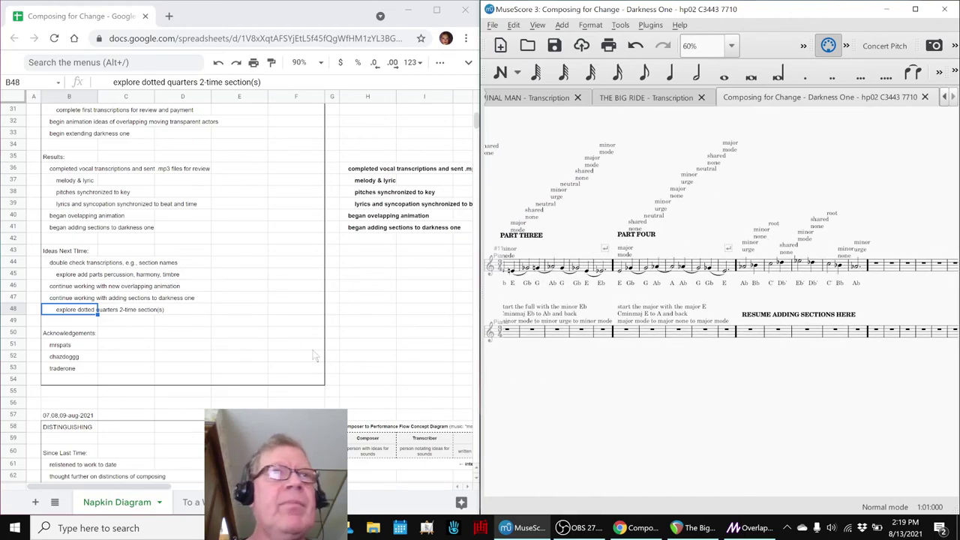
pyautogui.click(83, 370)
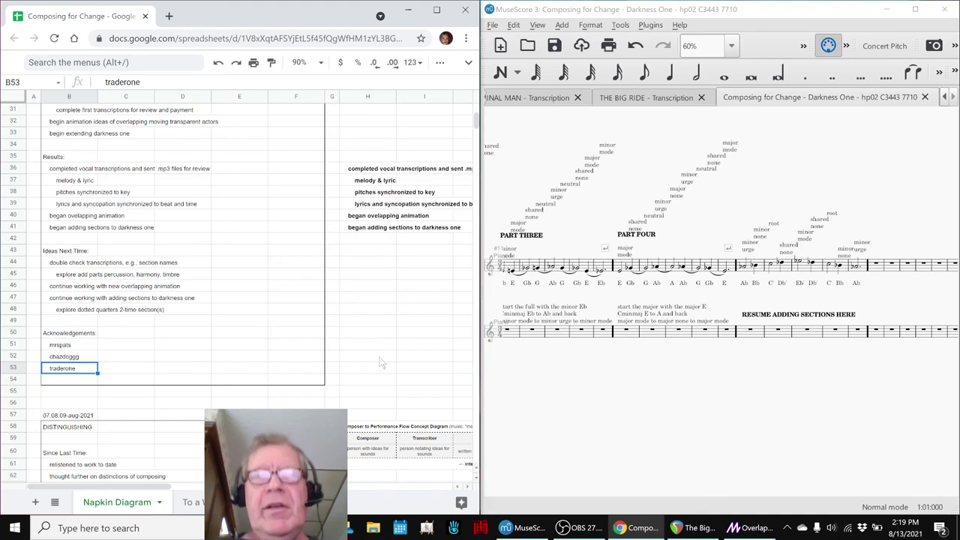
pyautogui.click(567, 528)
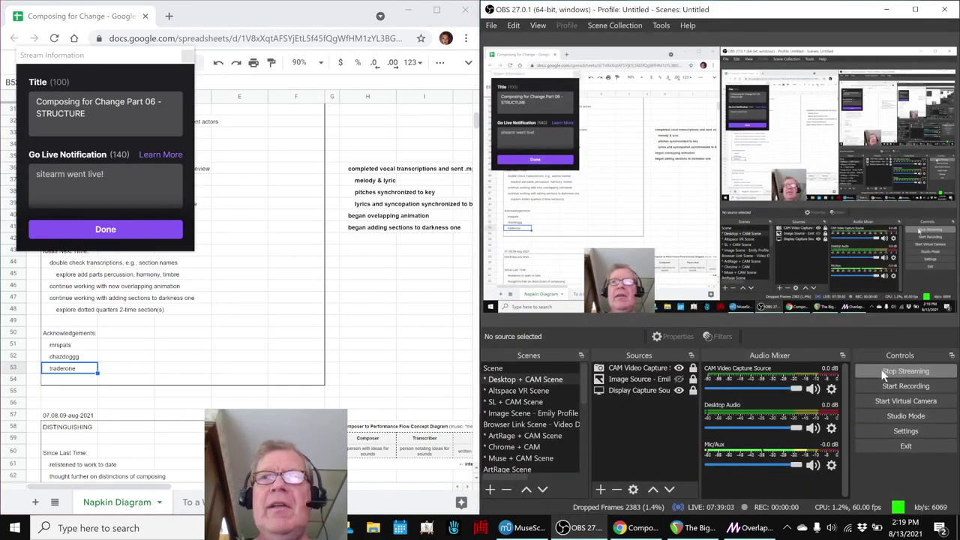